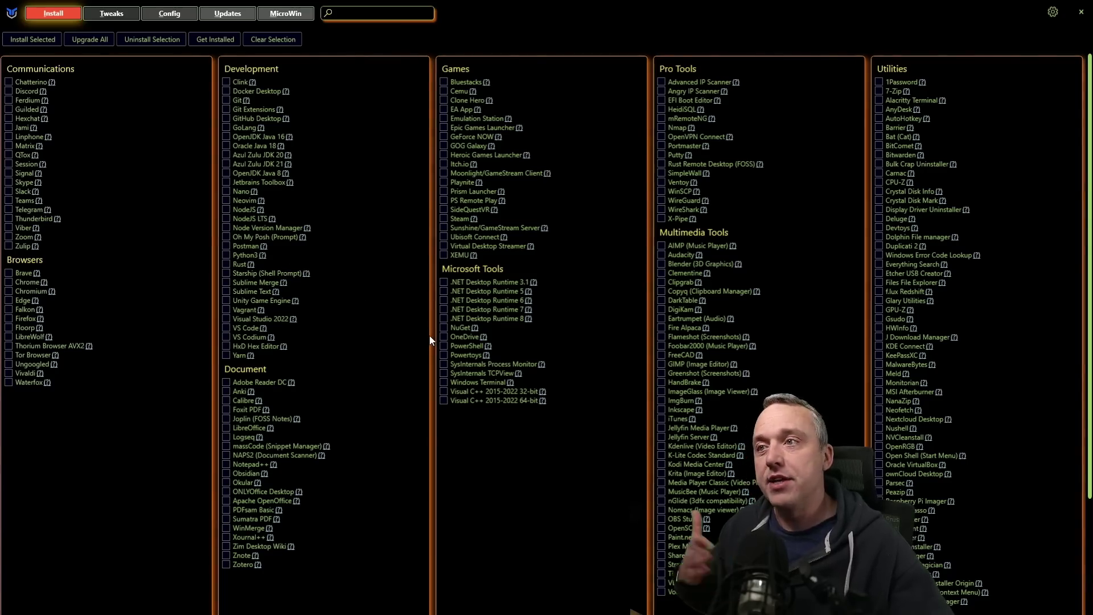
- Browse the Tweaks, Config, Updates and MicroWin pages, then return to the Install page
{"action": "left_click", "coordinate": [127, 12]}
{"action": "left_click", "coordinate": [175, 15]}
{"action": "left_click", "coordinate": [237, 16]}
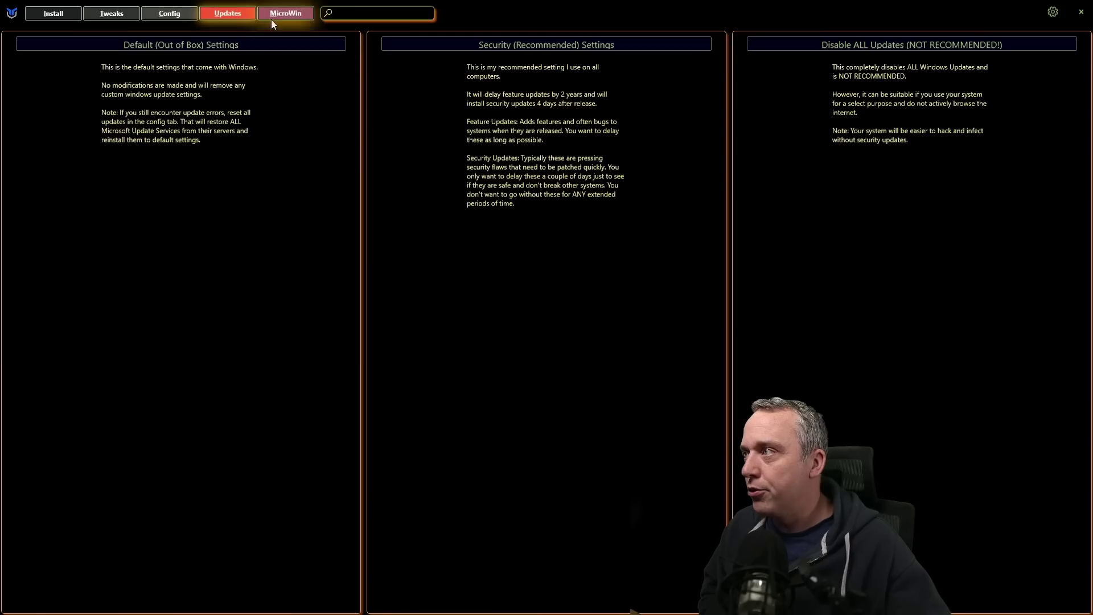
{"action": "left_click", "coordinate": [279, 17]}
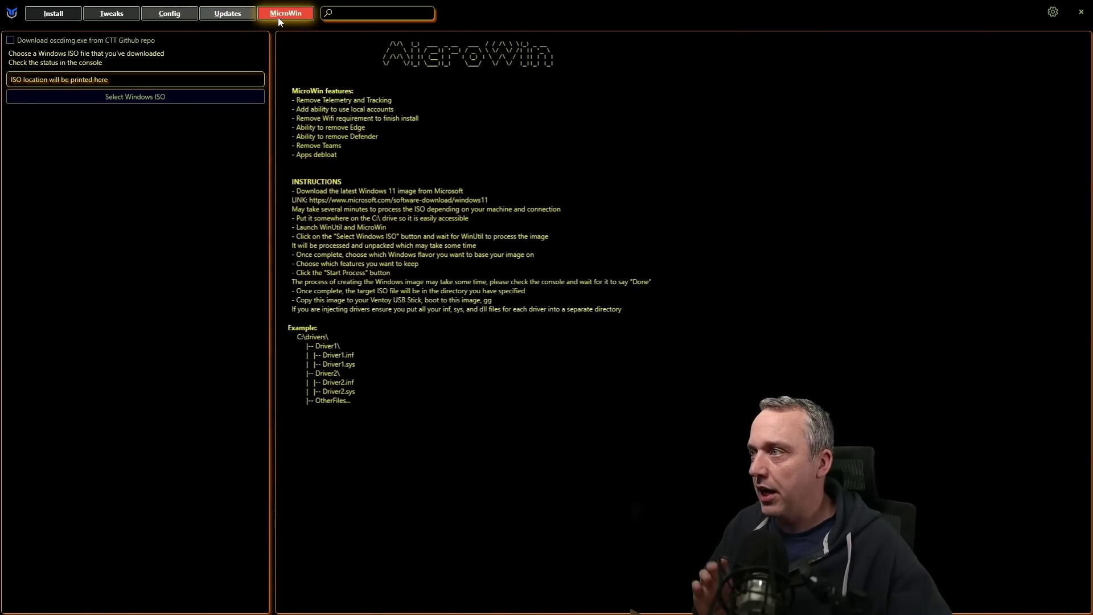
{"action": "left_click", "coordinate": [57, 15]}
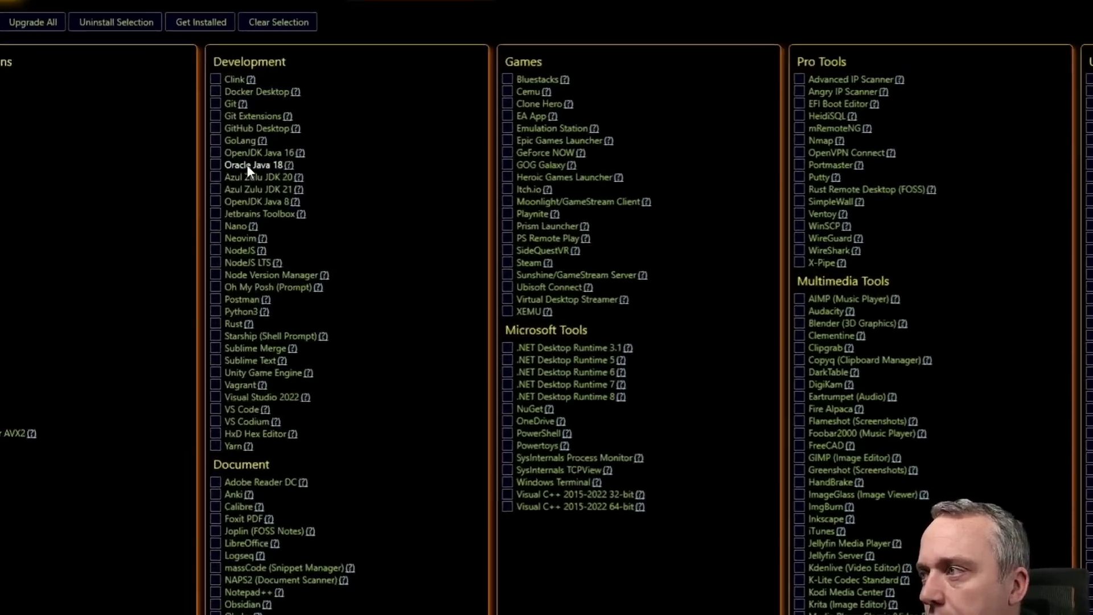
- Open the Heroic Games Launcher website from the app list, then return to WinUtil
{"action": "mouse_move", "coordinate": [250, 148]}
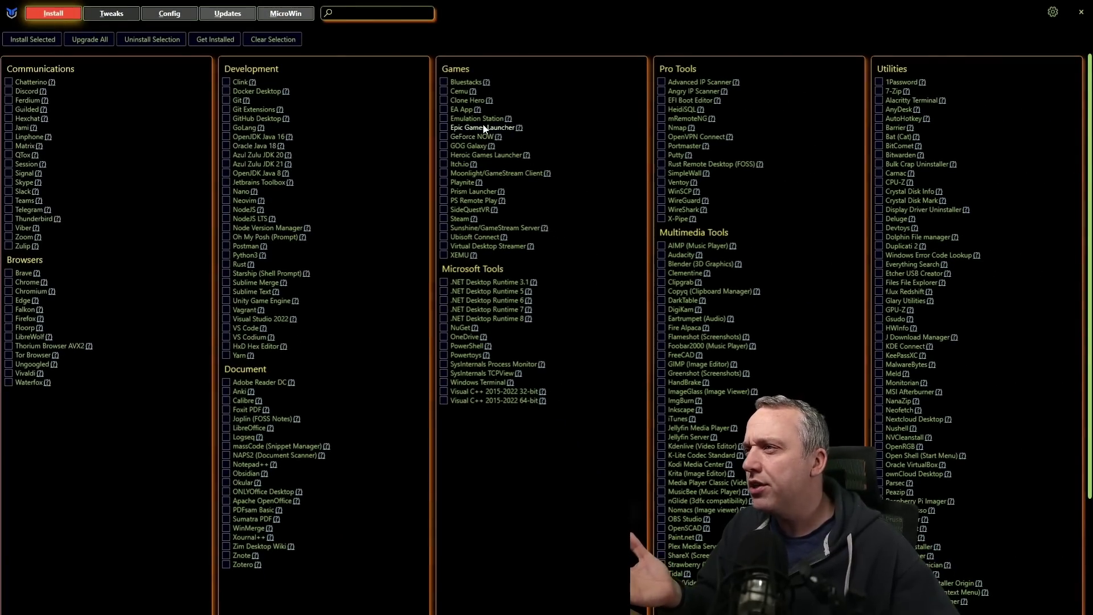
{"action": "mouse_move", "coordinate": [505, 162]}
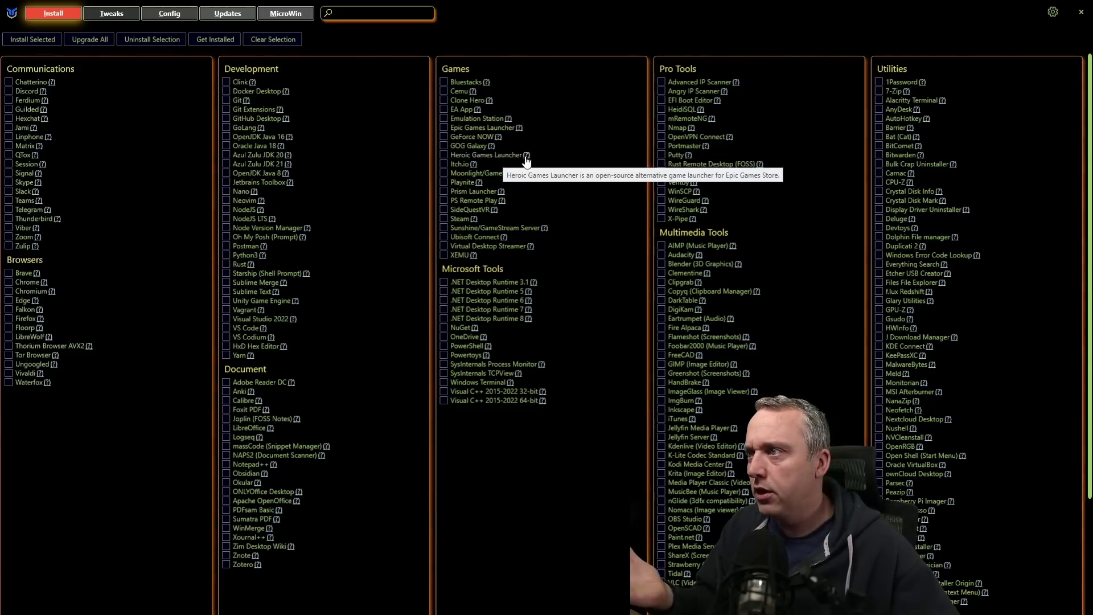
{"action": "left_click", "coordinate": [526, 156]}
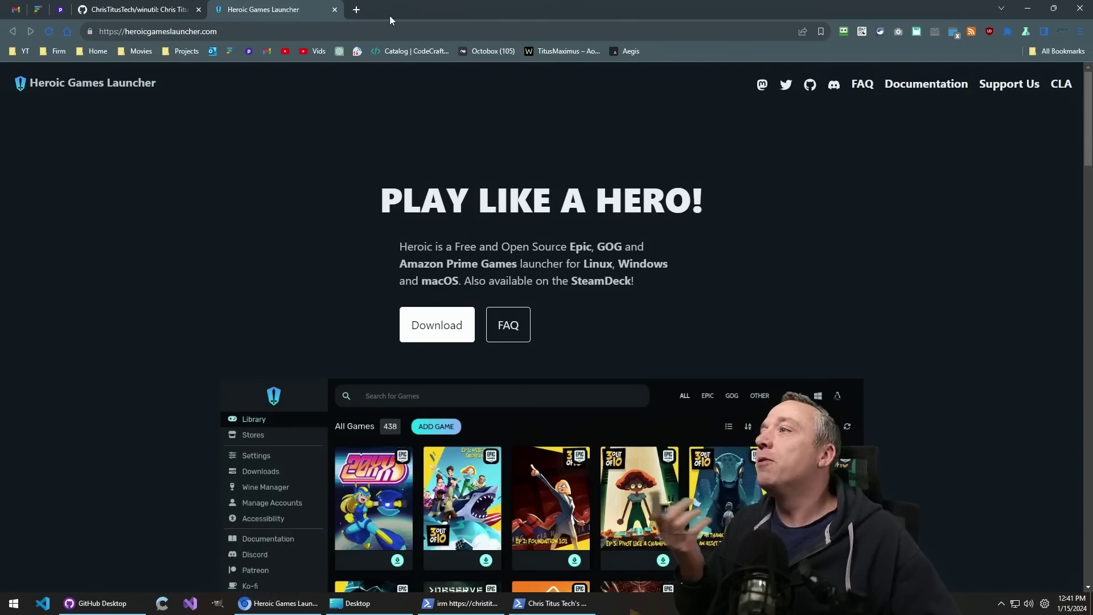
{"action": "left_click", "coordinate": [1028, 9]}
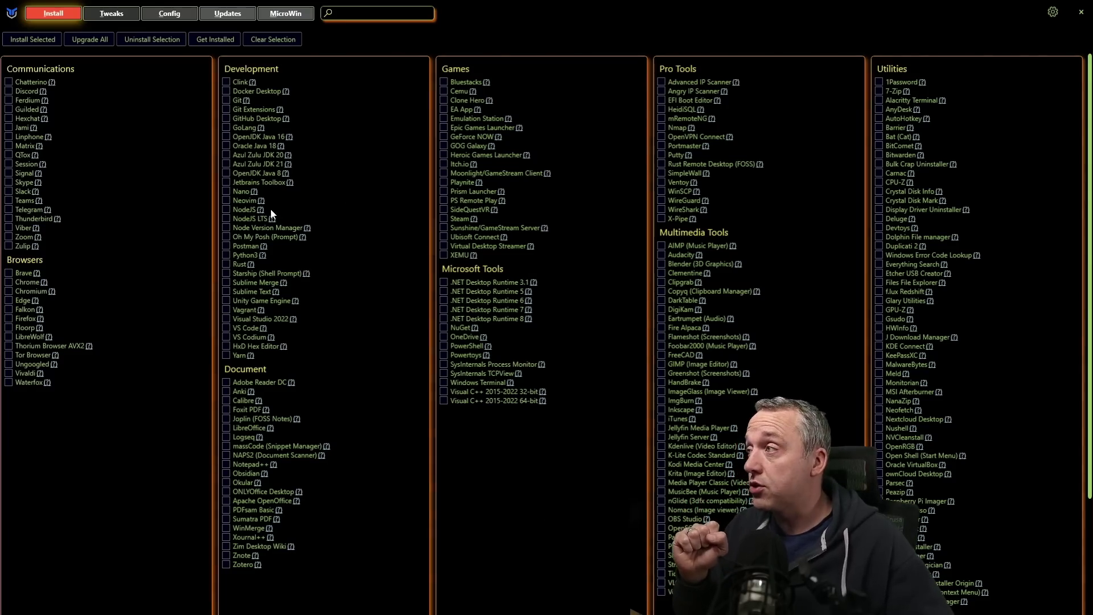
- Run Upgrade All, select the installed apps with Get Installed, then clear the app selection
{"action": "left_click", "coordinate": [90, 39]}
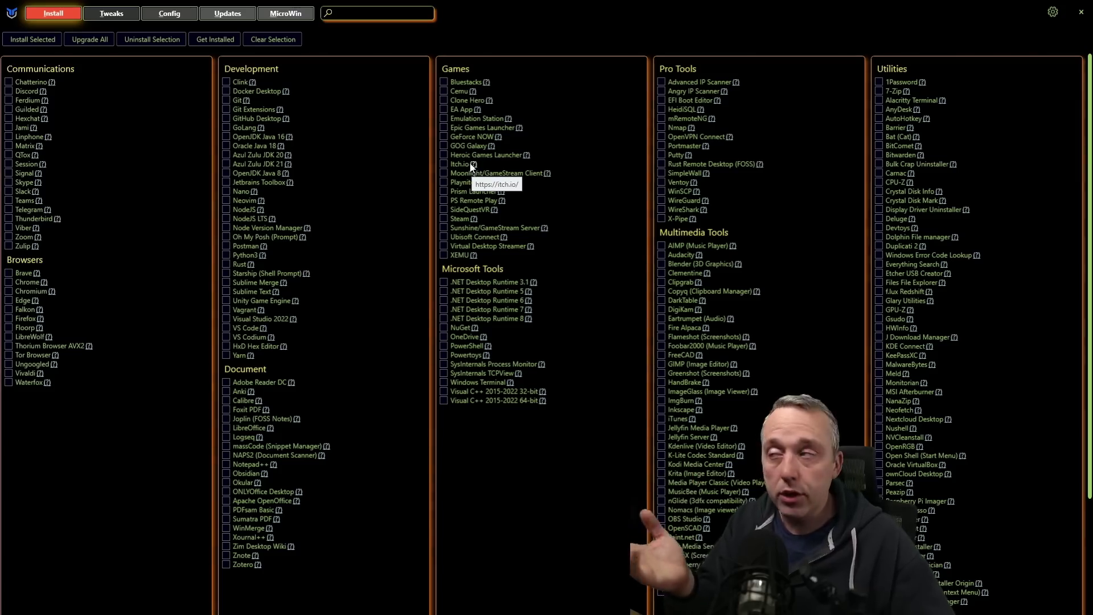
{"action": "left_click", "coordinate": [215, 40]}
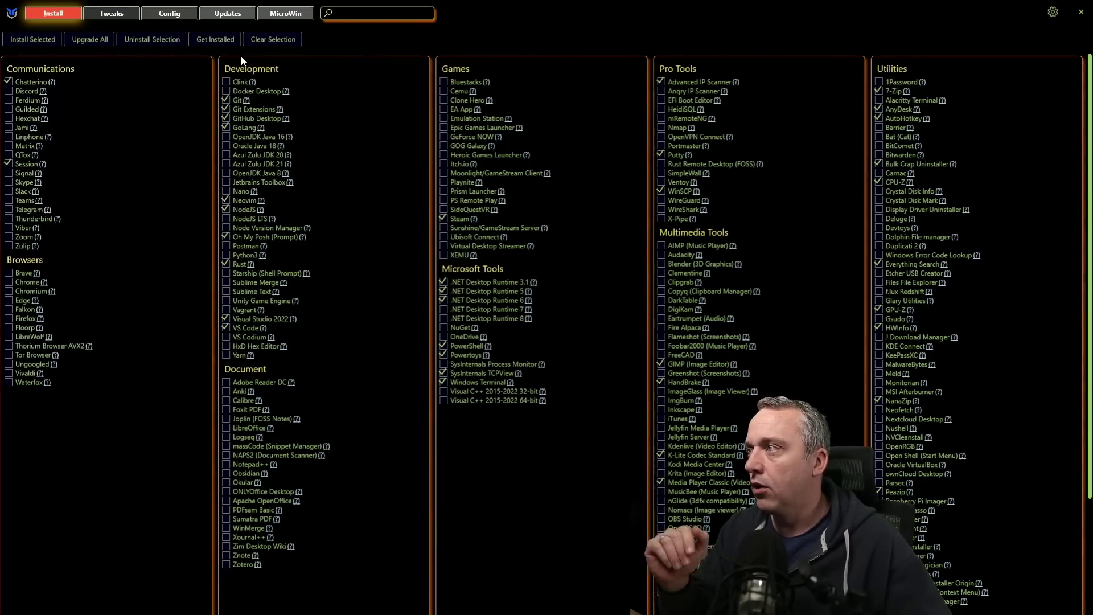
{"action": "left_click", "coordinate": [265, 43]}
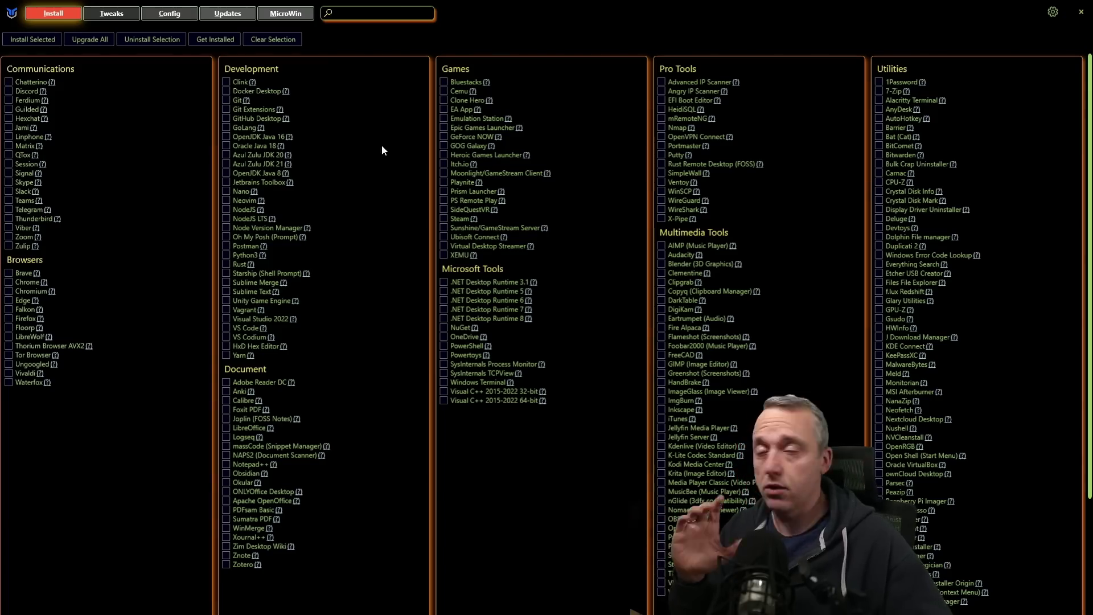
{"action": "left_click", "coordinate": [114, 17]}
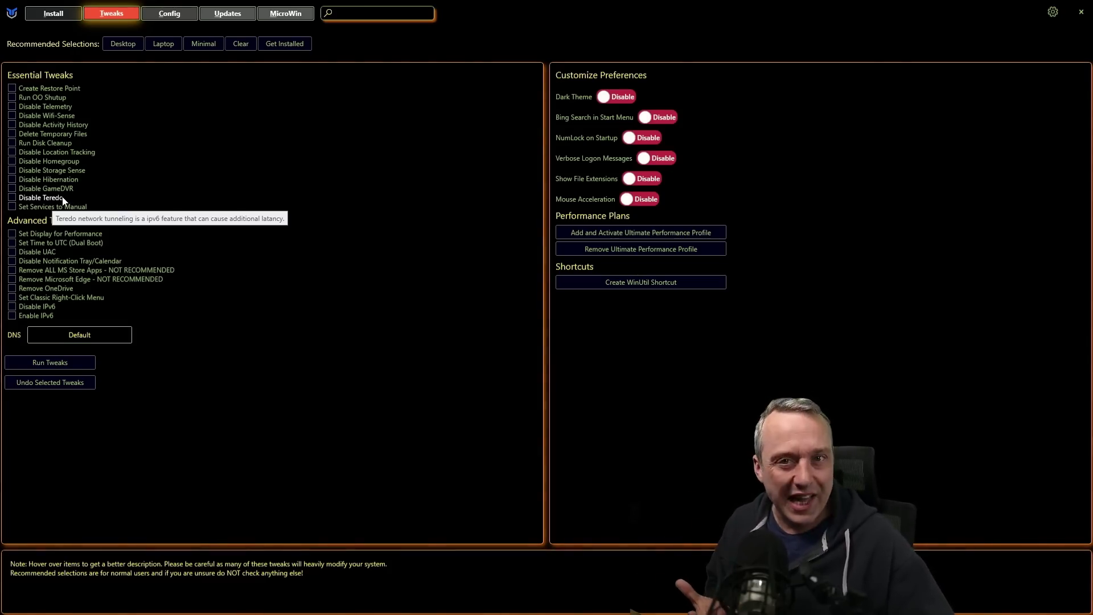
- Tick Disable Teredo and Run Disk Cleanup, keep DNS at Default, and run the tweaks
{"action": "left_click", "coordinate": [11, 197]}
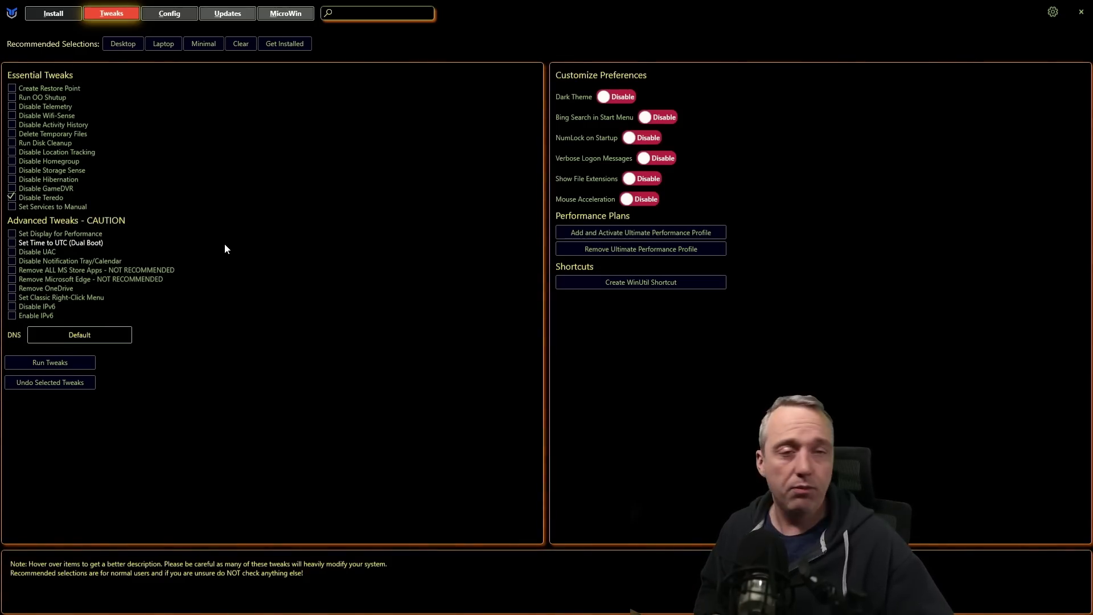
{"action": "mouse_move", "coordinate": [225, 248]}
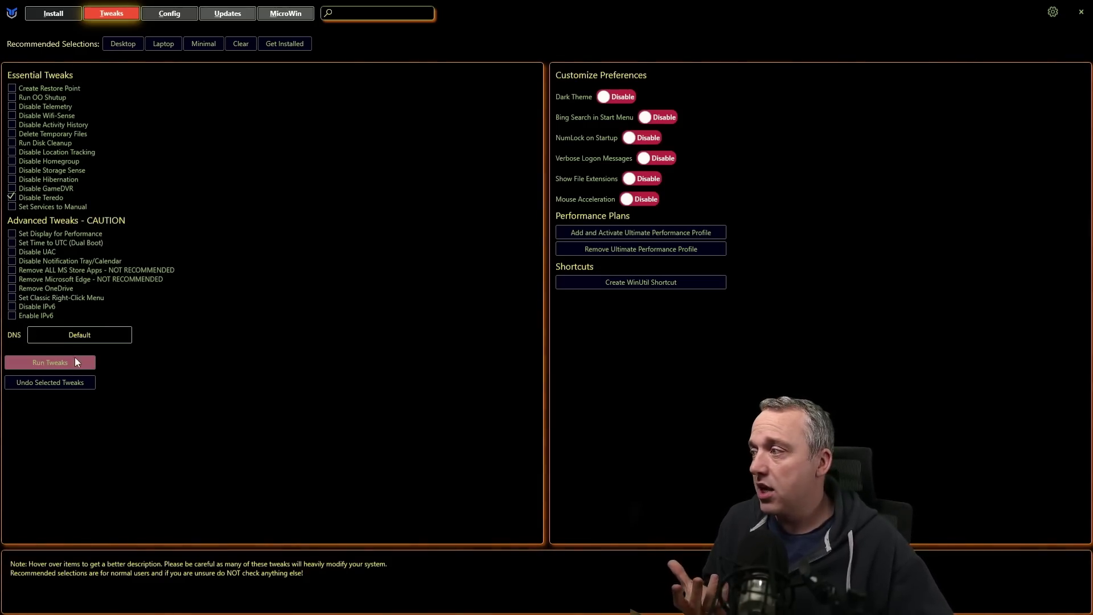
{"action": "left_click", "coordinate": [15, 141]}
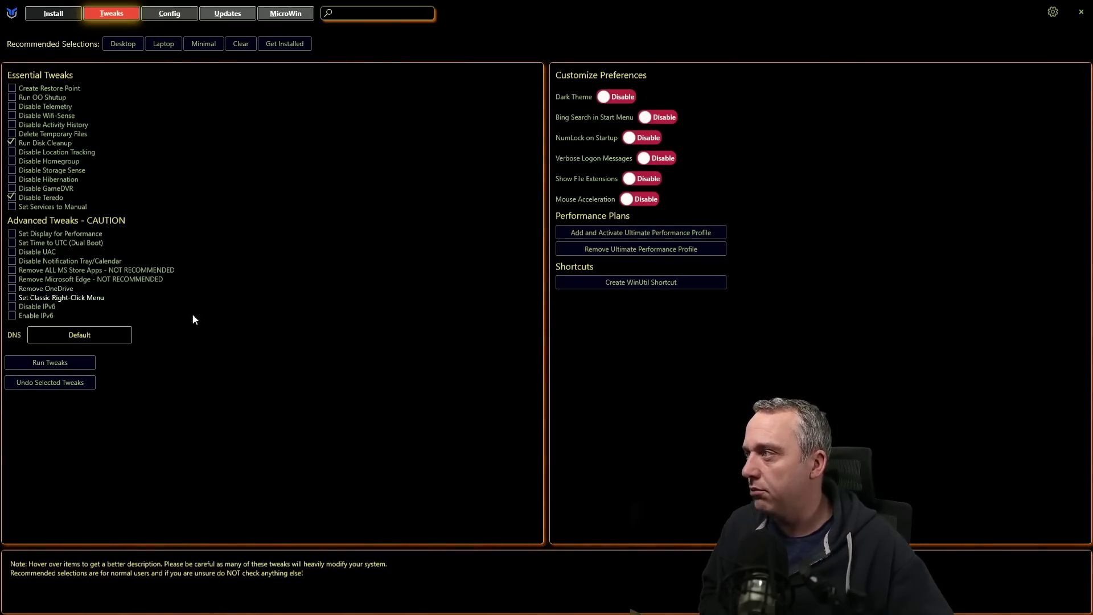
{"action": "left_click", "coordinate": [87, 337]}
{"action": "left_click", "coordinate": [90, 338]}
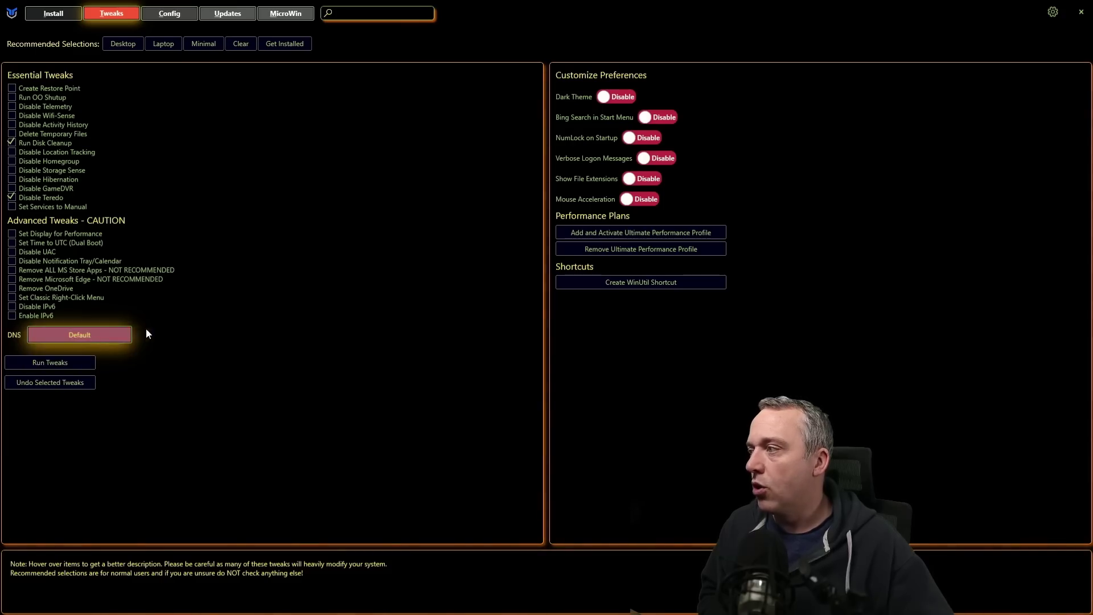
{"action": "left_click", "coordinate": [66, 364]}
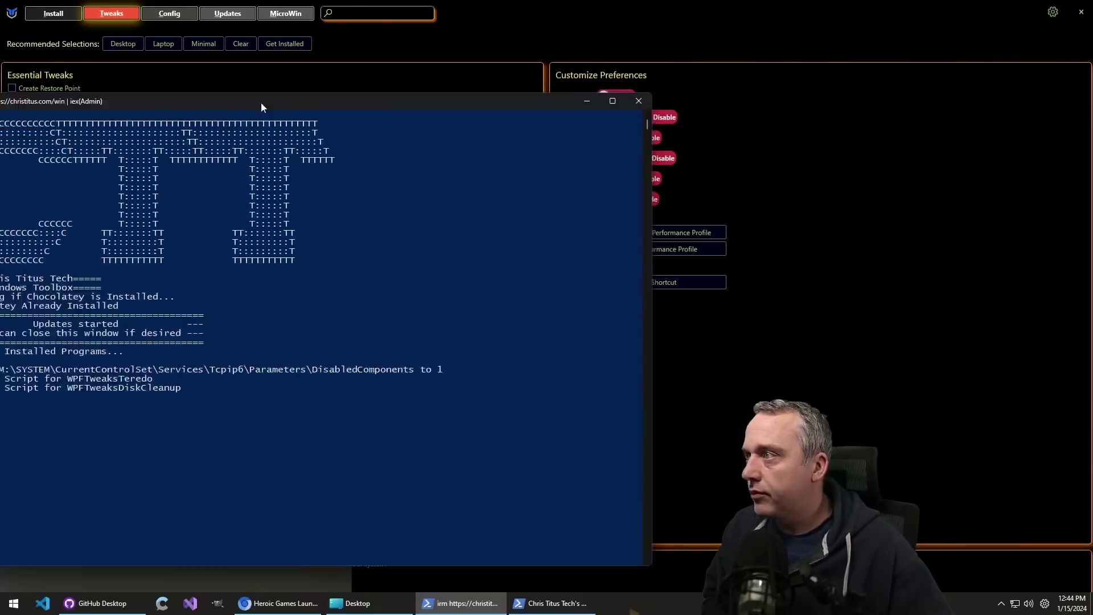
- Drag the PowerShell (Admin) log into view to check the tweak output, then move it aside
{"action": "left_click_drag", "start_coordinate": [261, 107], "coordinate": [593, 71]}
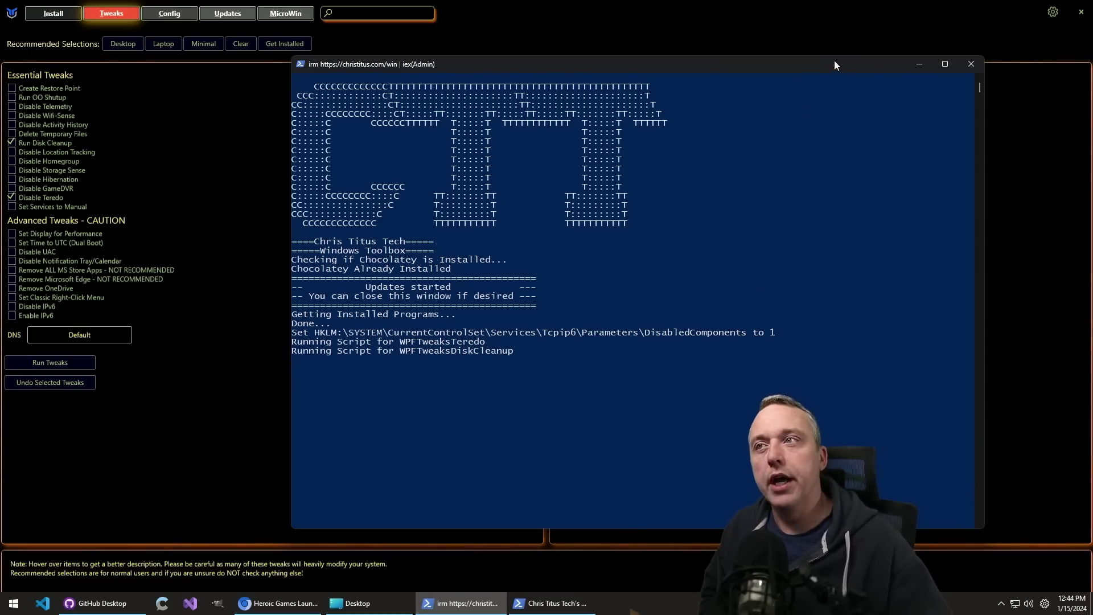
{"action": "left_click_drag", "start_coordinate": [834, 65], "coordinate": [293, 118]}
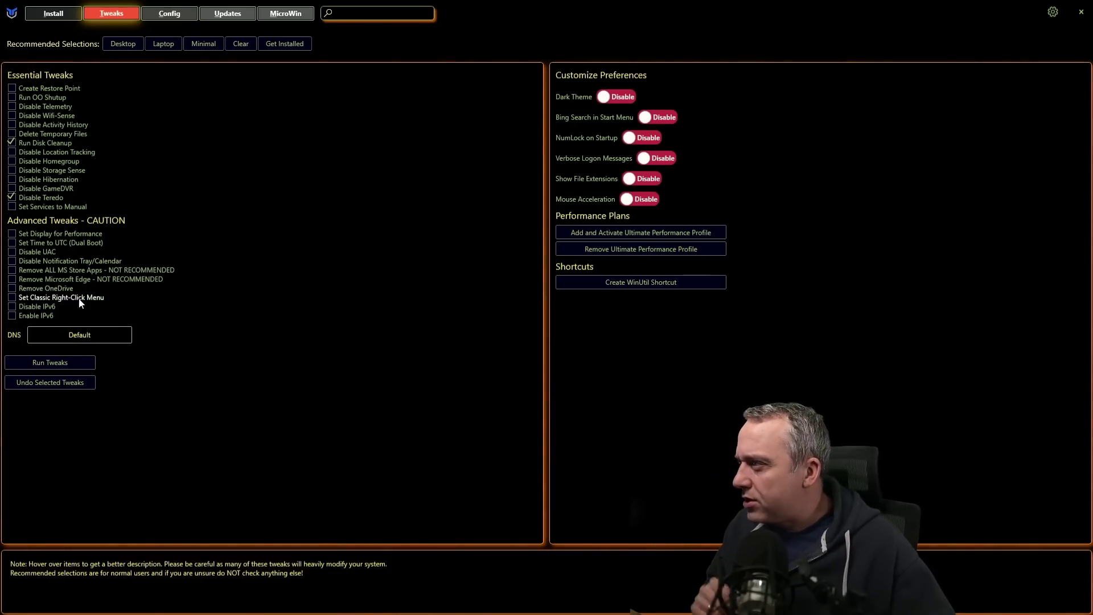
- Tick Enable Daily Registry Backup Task and Enable Legacy F8 Boot Recovery, then install the features
{"action": "left_click", "coordinate": [179, 15]}
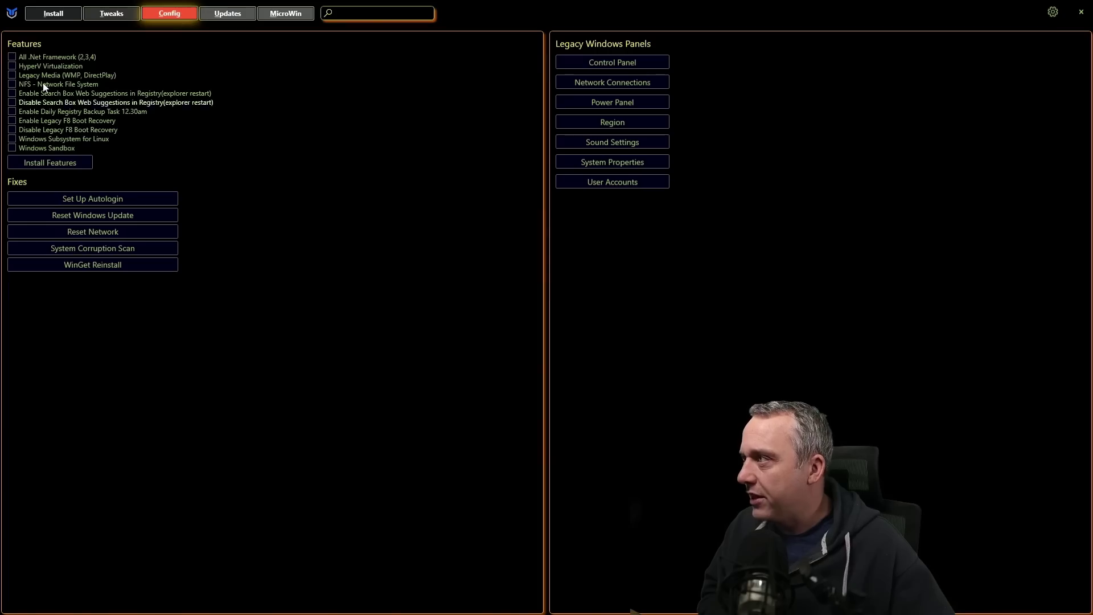
{"action": "left_click", "coordinate": [97, 114]}
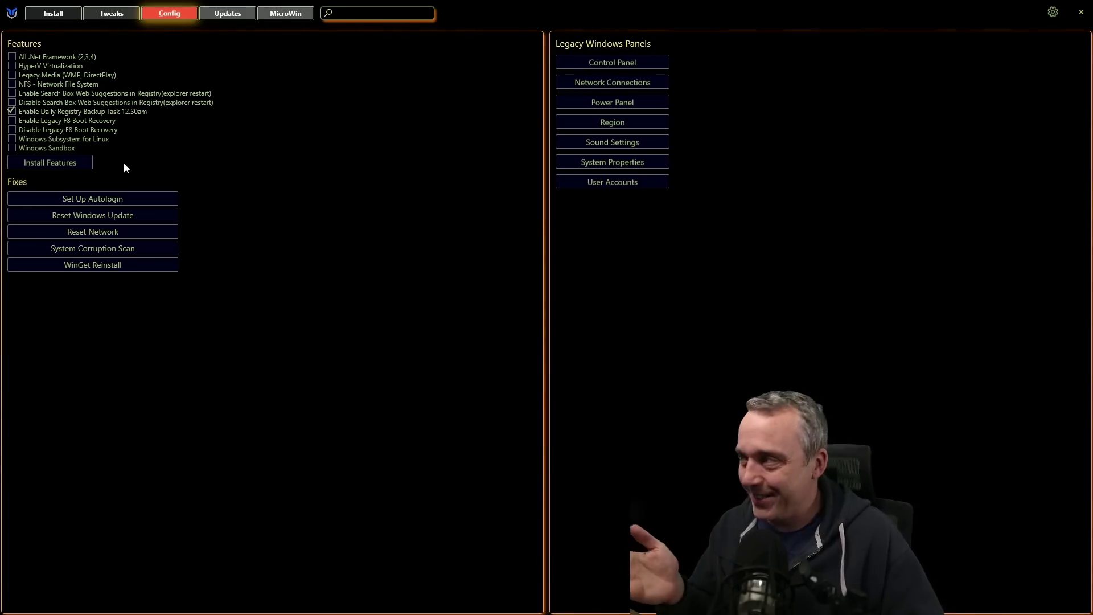
{"action": "left_click", "coordinate": [12, 121]}
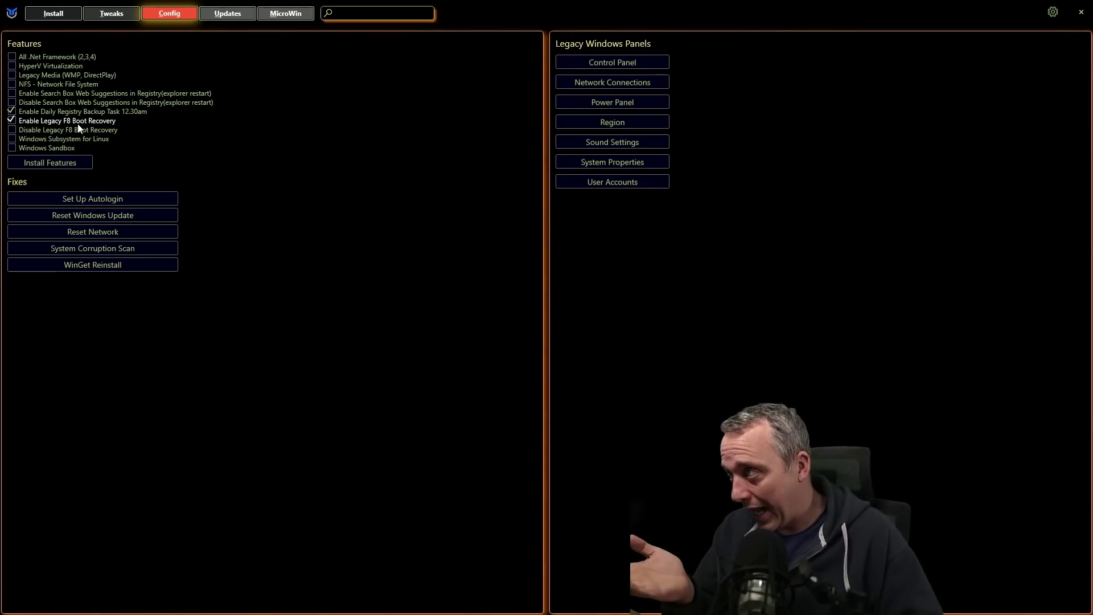
{"action": "left_click", "coordinate": [52, 164]}
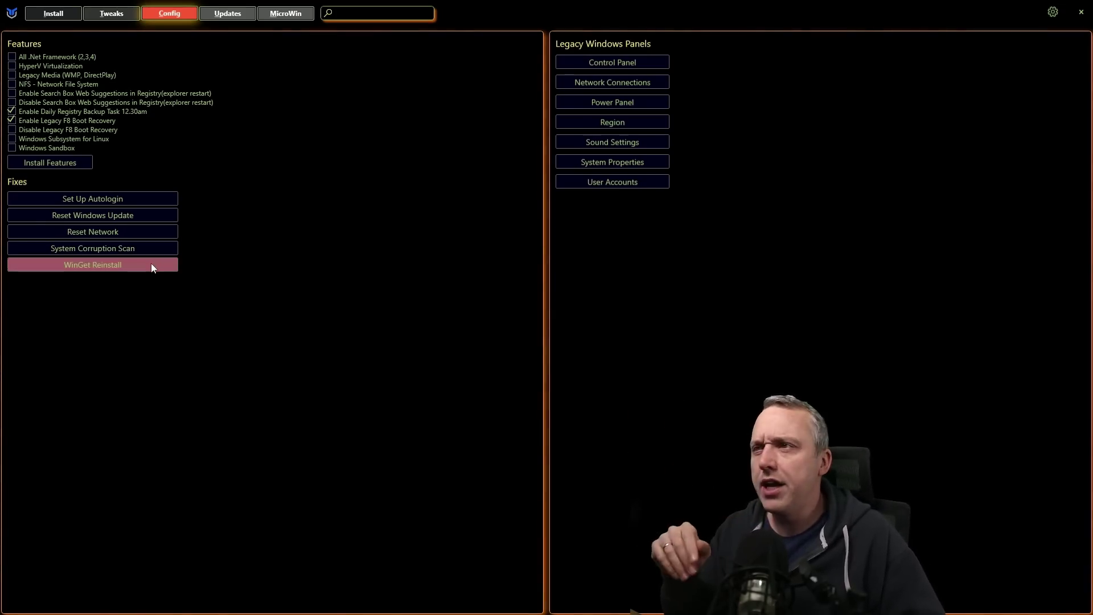
{"action": "left_click", "coordinate": [53, 15]}
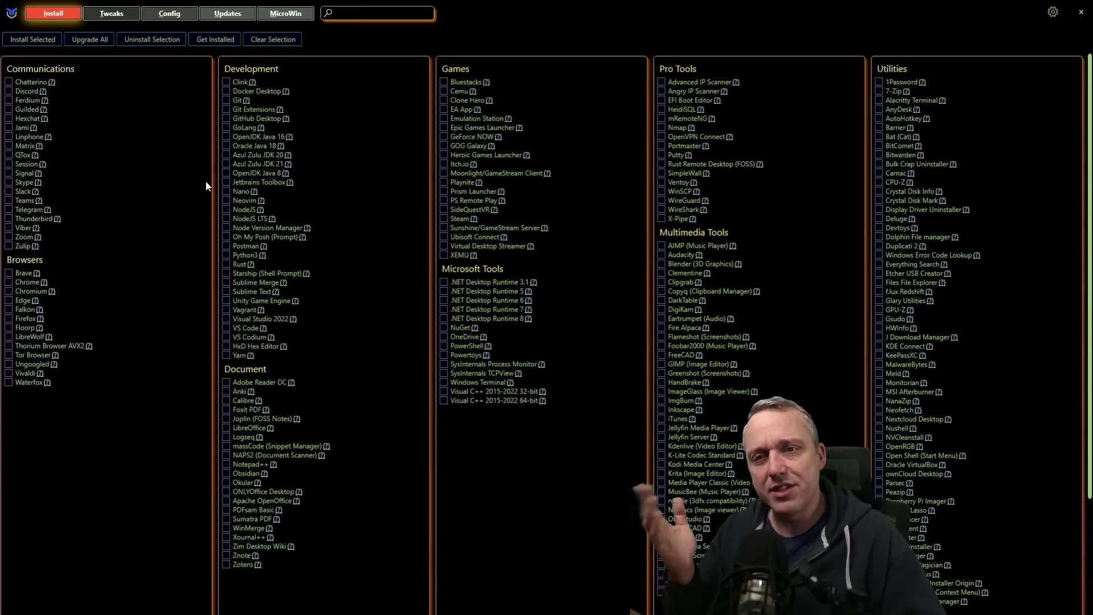
{"action": "left_click", "coordinate": [158, 15]}
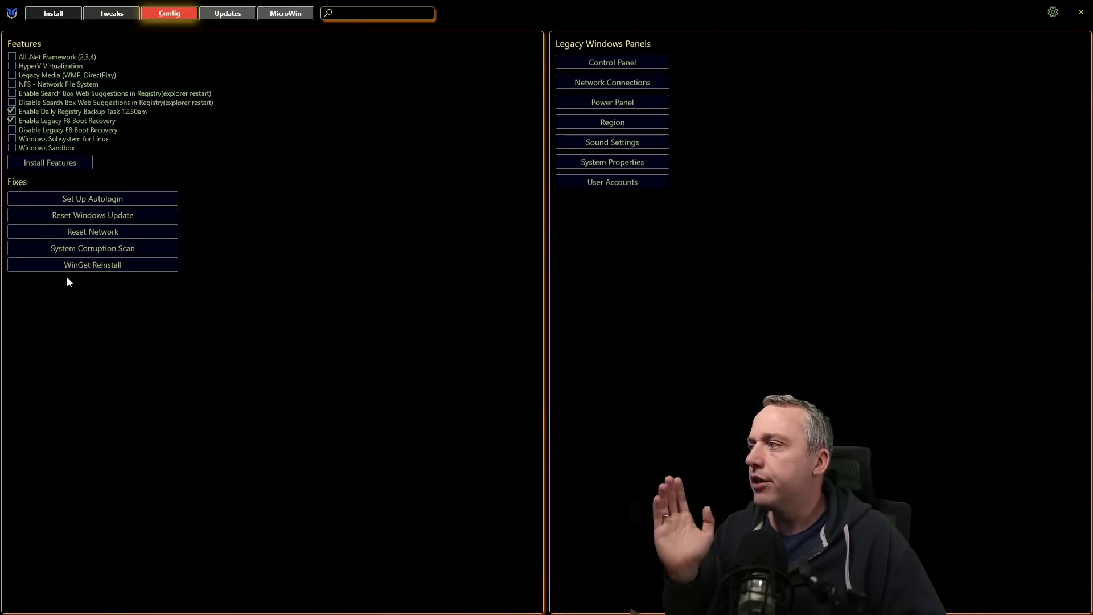
- Load the Security (Recommended) update settings on the Updates page and confirm the dialog
{"action": "left_click", "coordinate": [237, 14]}
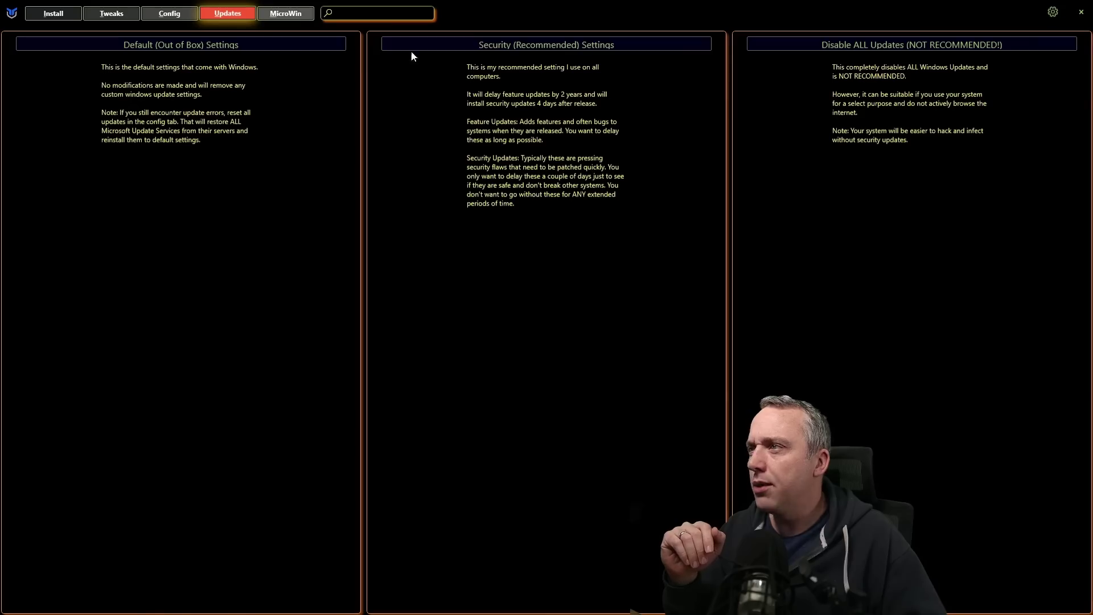
{"action": "left_click", "coordinate": [516, 46]}
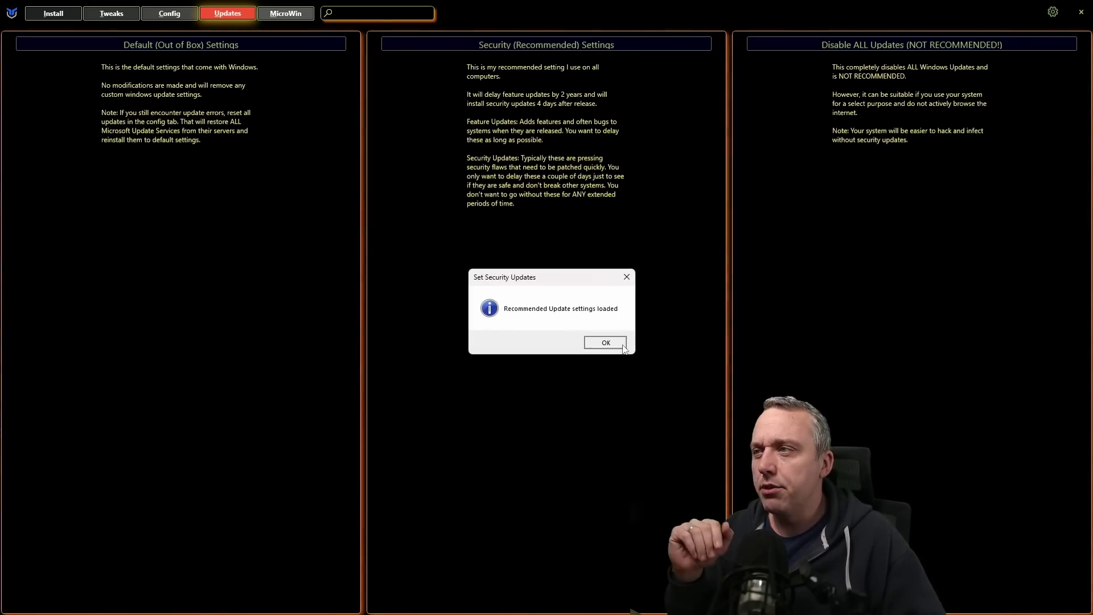
{"action": "left_click", "coordinate": [605, 341]}
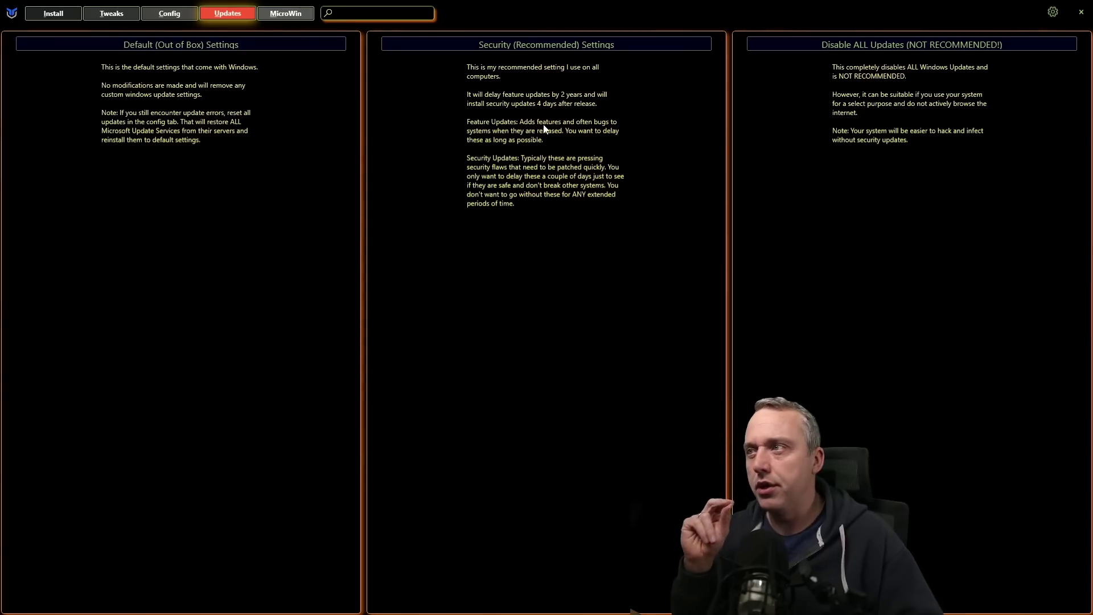
{"action": "left_click", "coordinate": [280, 14]}
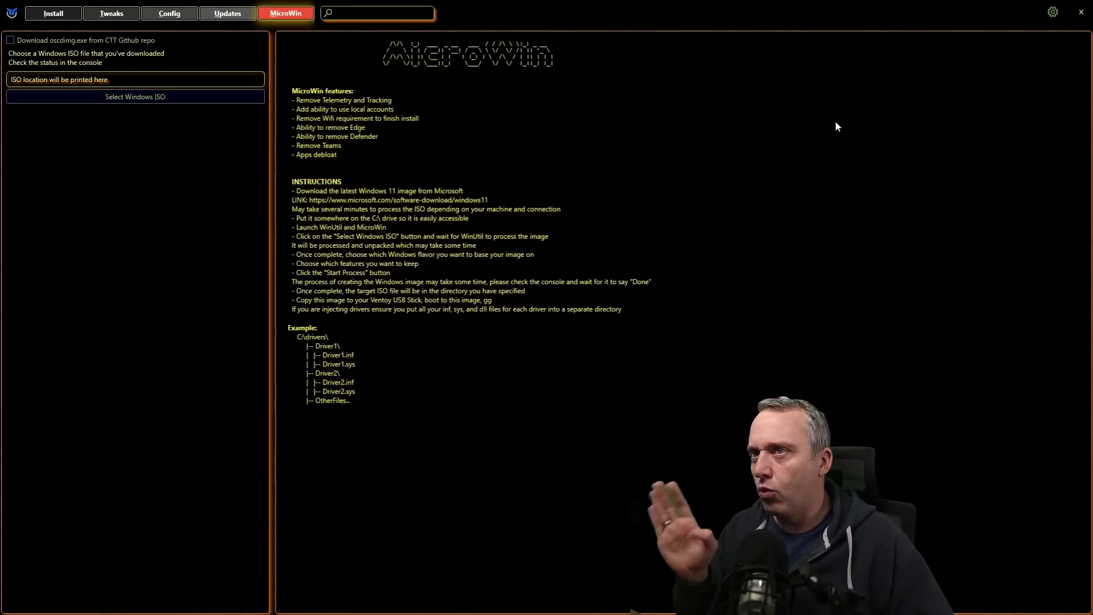
- Close WinUtil after reviewing the MicroWin page
{"action": "left_click", "coordinate": [1080, 11]}
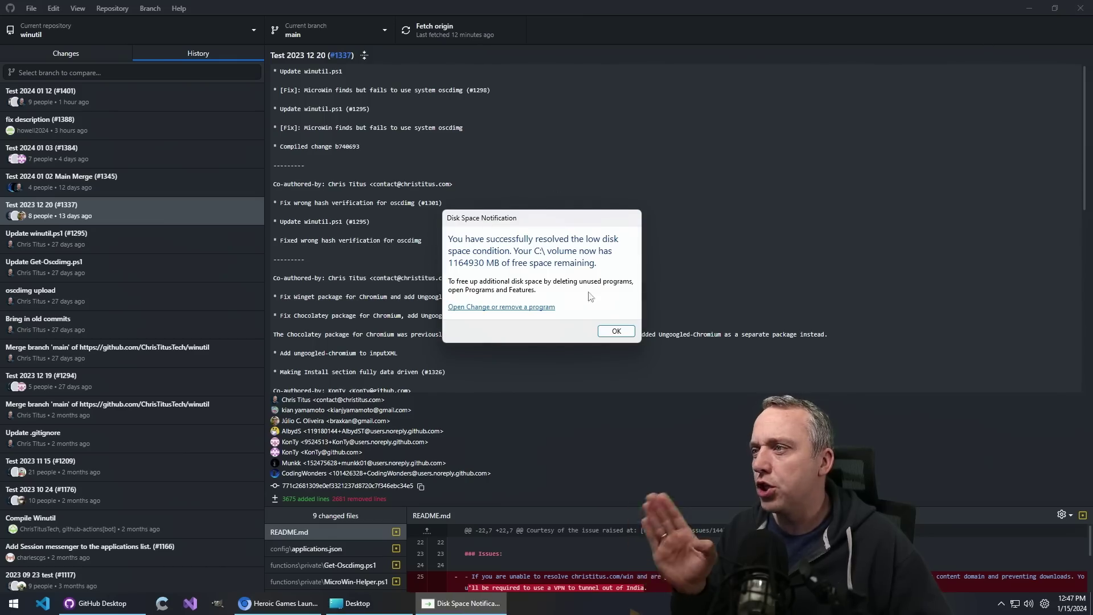
- Dismiss the disk space notice and view the Test 2024 01 02 Main Merge commit's full description
{"action": "left_click", "coordinate": [620, 333]}
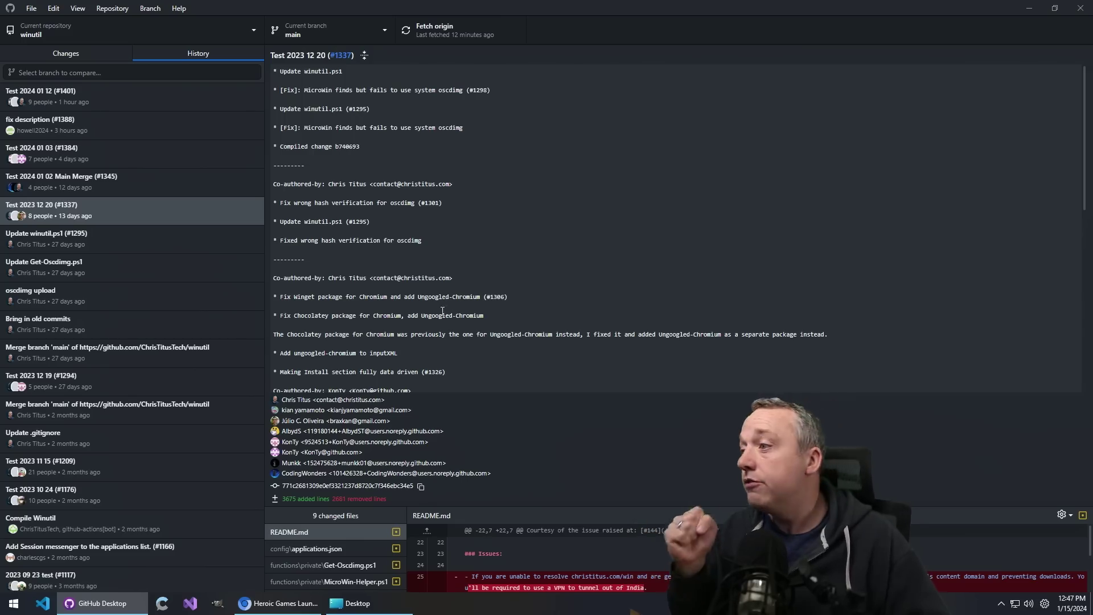
{"action": "scroll", "coordinate": [429, 309], "scroll_direction": "down", "scroll_amount": 3}
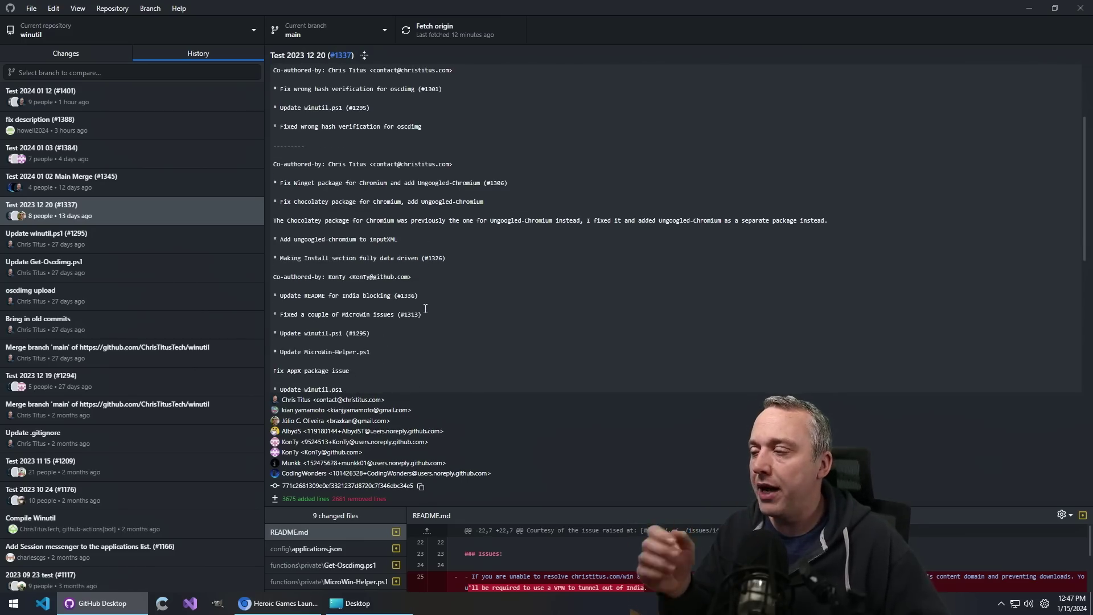
{"action": "scroll", "coordinate": [425, 309], "scroll_direction": "up", "scroll_amount": 3}
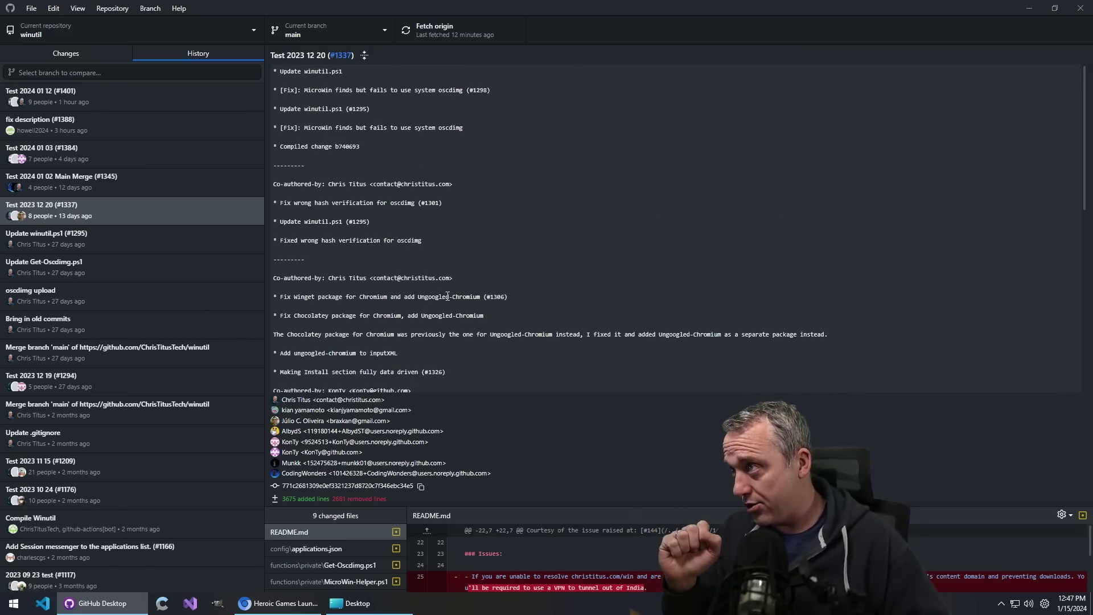
{"action": "left_click", "coordinate": [78, 185]}
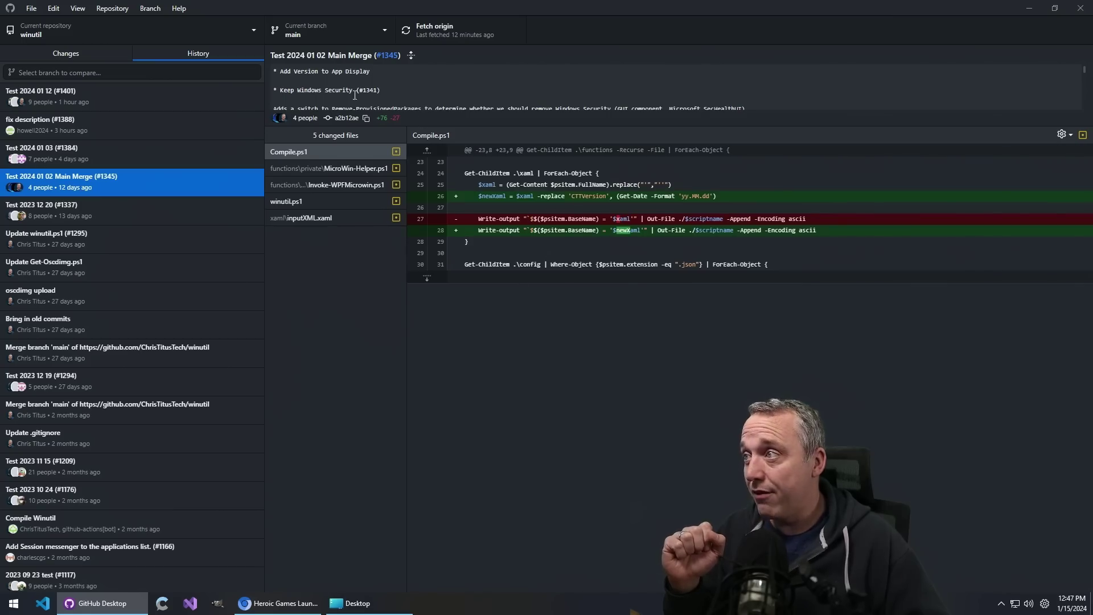
{"action": "left_click", "coordinate": [411, 55]}
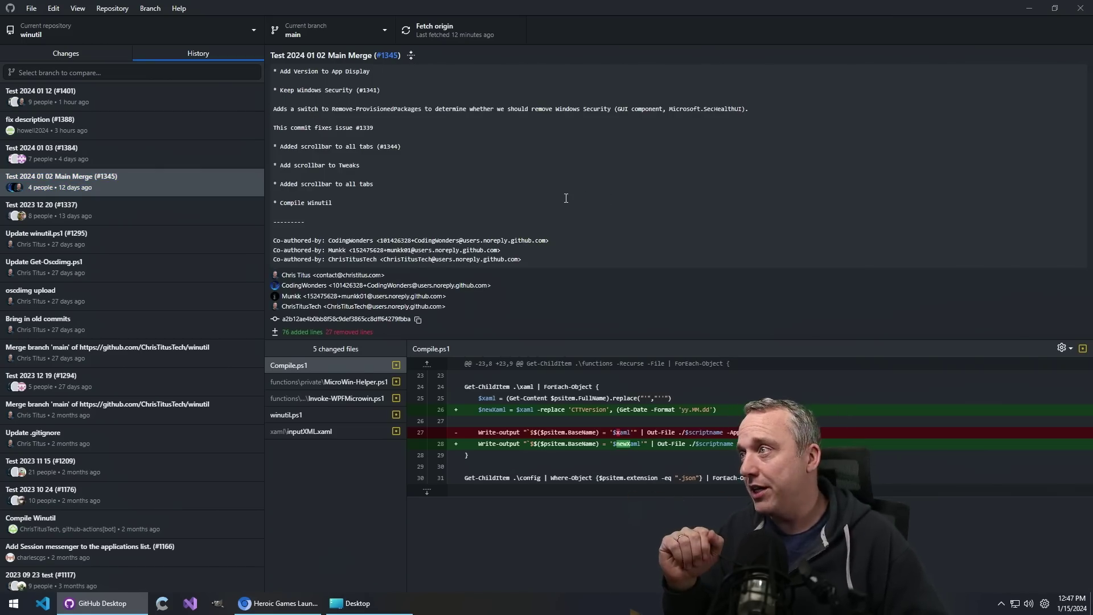
- Review the Test 2024 01 03 and Test 2024 01 12 (#1401) commits, then switch to VS Code
{"action": "left_click", "coordinate": [138, 159]}
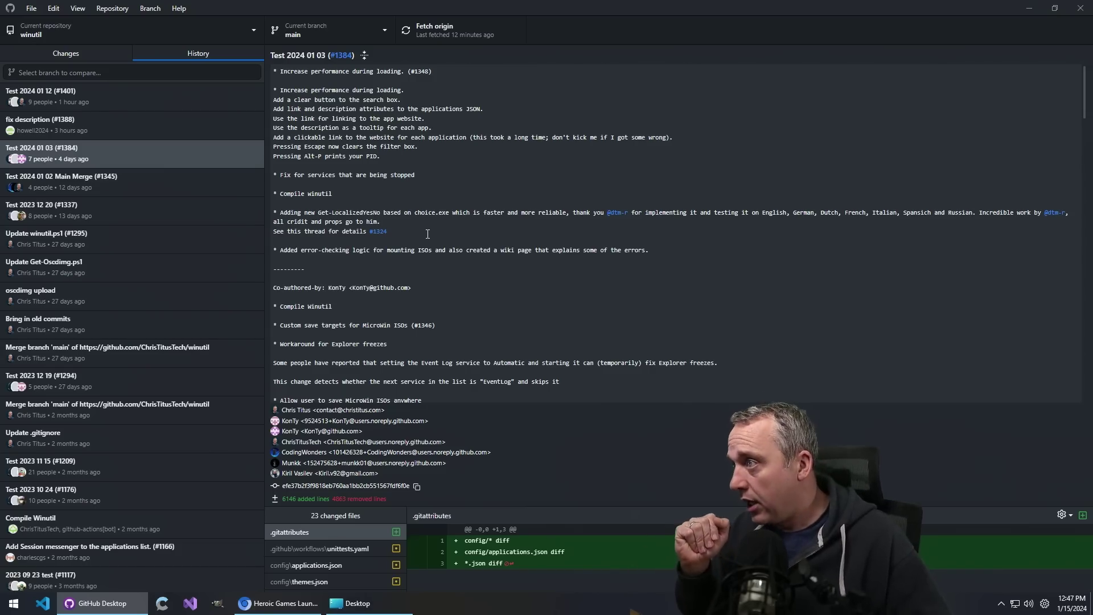
{"action": "scroll", "coordinate": [430, 226], "scroll_direction": "down", "scroll_amount": 1}
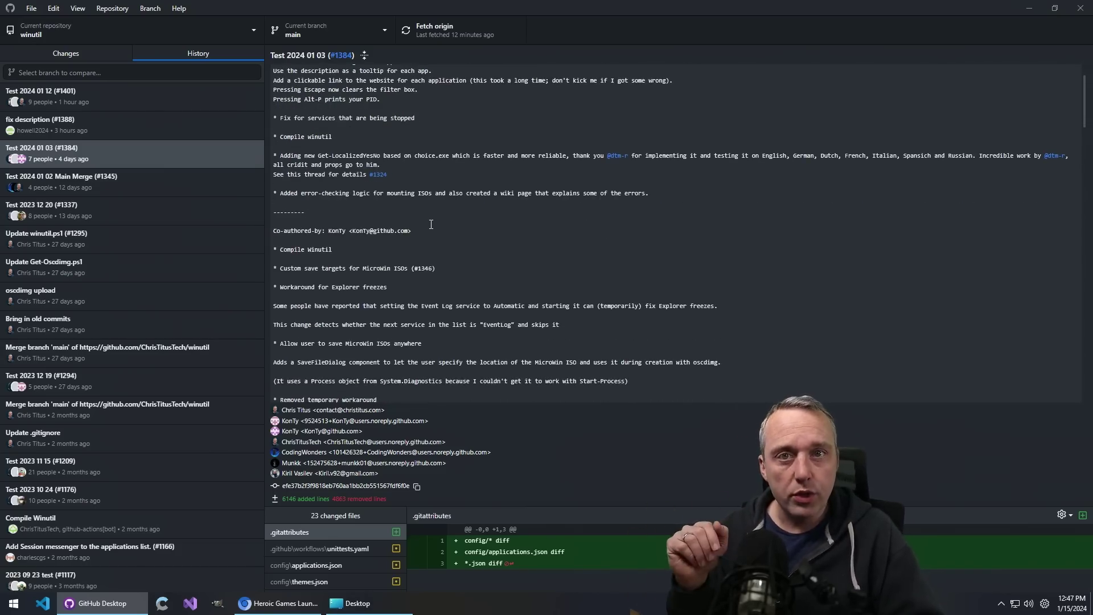
{"action": "scroll", "coordinate": [431, 224], "scroll_direction": "down", "scroll_amount": 2}
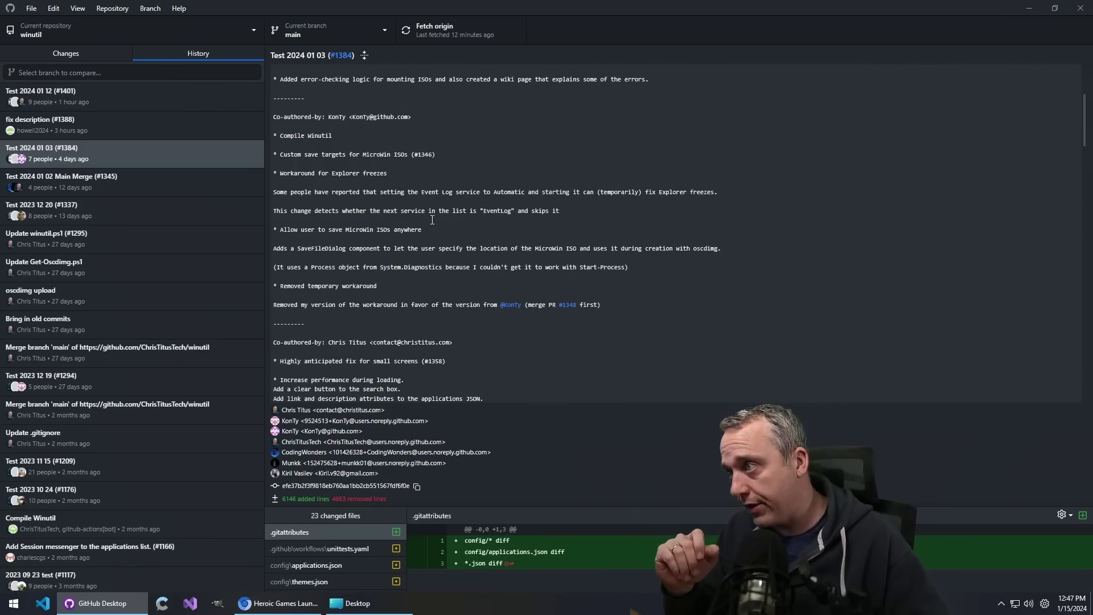
{"action": "left_click", "coordinate": [114, 96]}
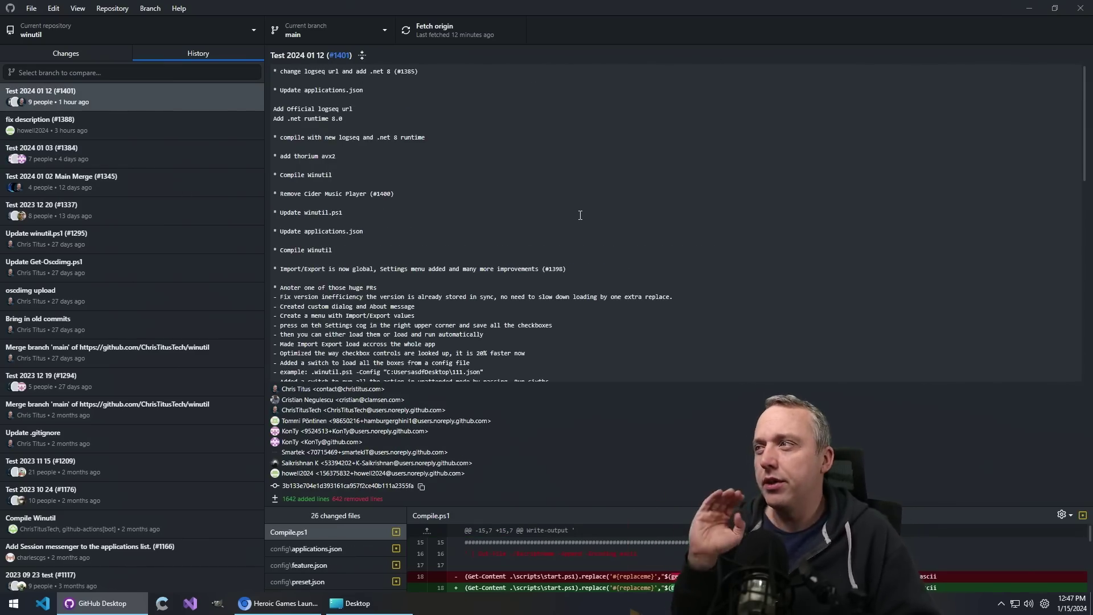
{"action": "scroll", "coordinate": [570, 235], "scroll_direction": "down", "scroll_amount": 2}
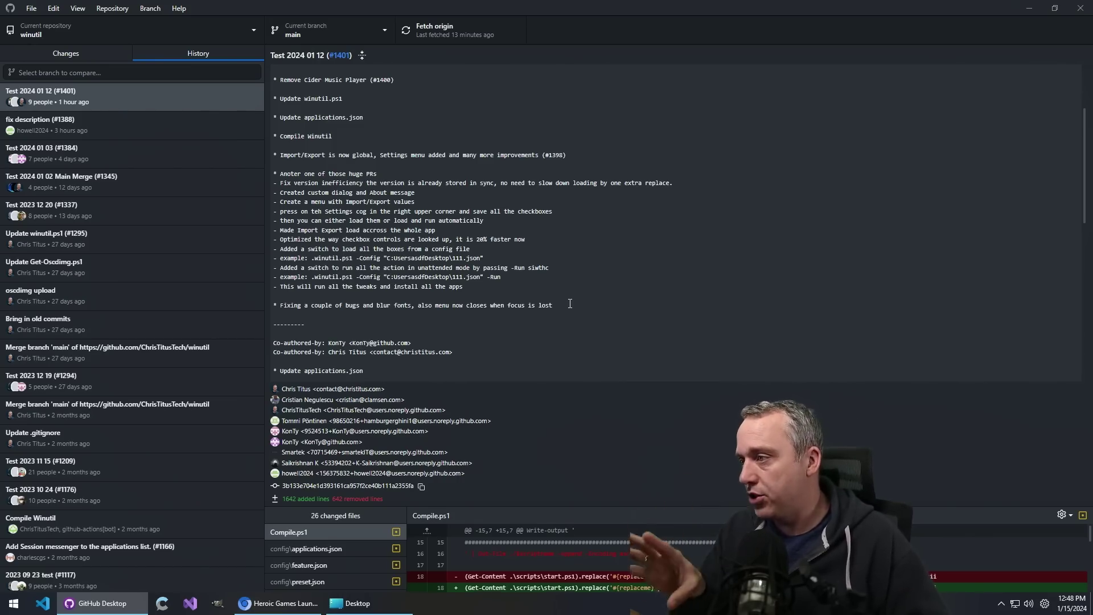
{"action": "scroll", "coordinate": [570, 303], "scroll_direction": "down", "scroll_amount": 2}
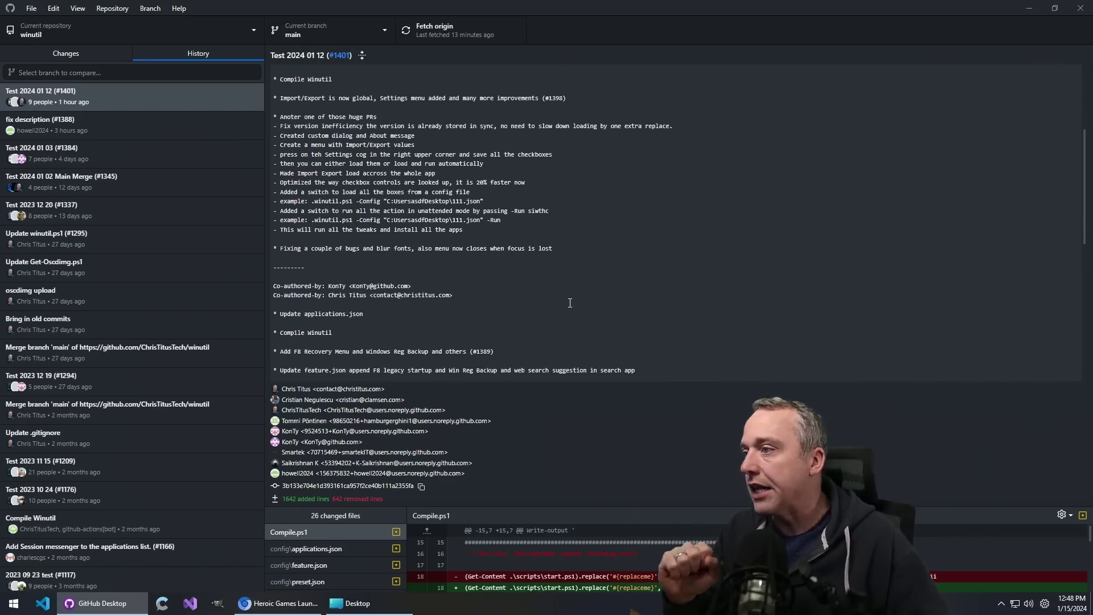
{"action": "scroll", "coordinate": [570, 303], "scroll_direction": "down", "scroll_amount": 4}
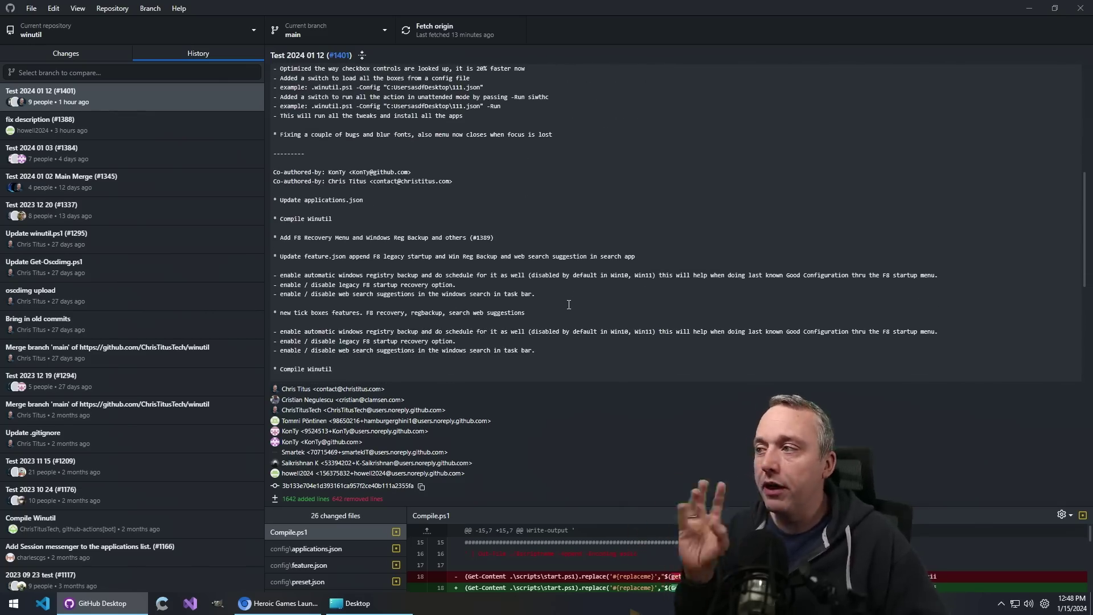
{"action": "scroll", "coordinate": [568, 305], "scroll_direction": "down", "scroll_amount": 6}
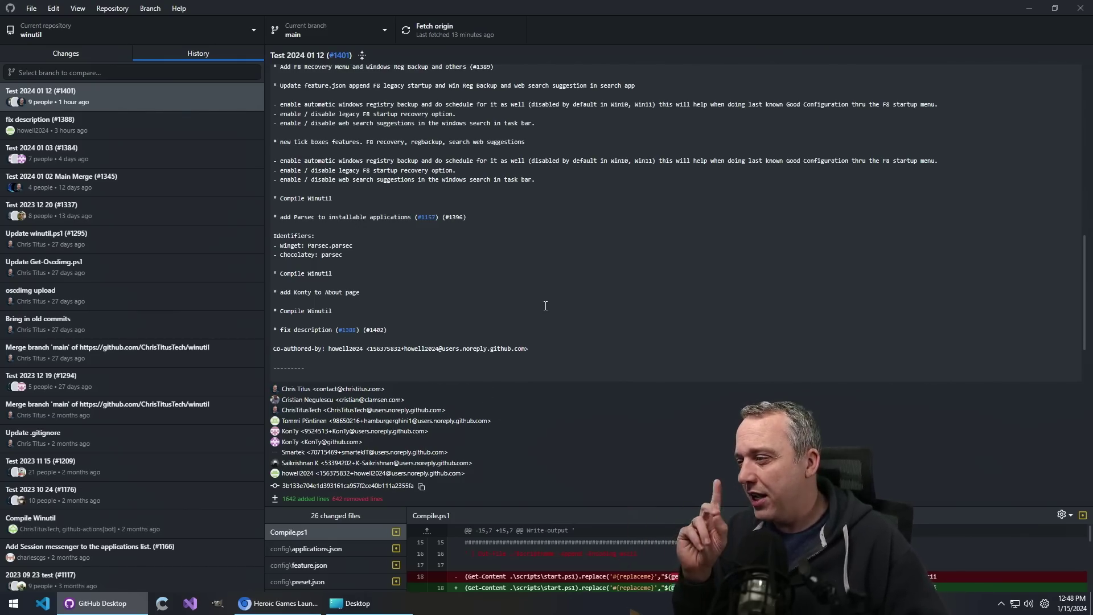
{"action": "left_click", "coordinate": [42, 603]}
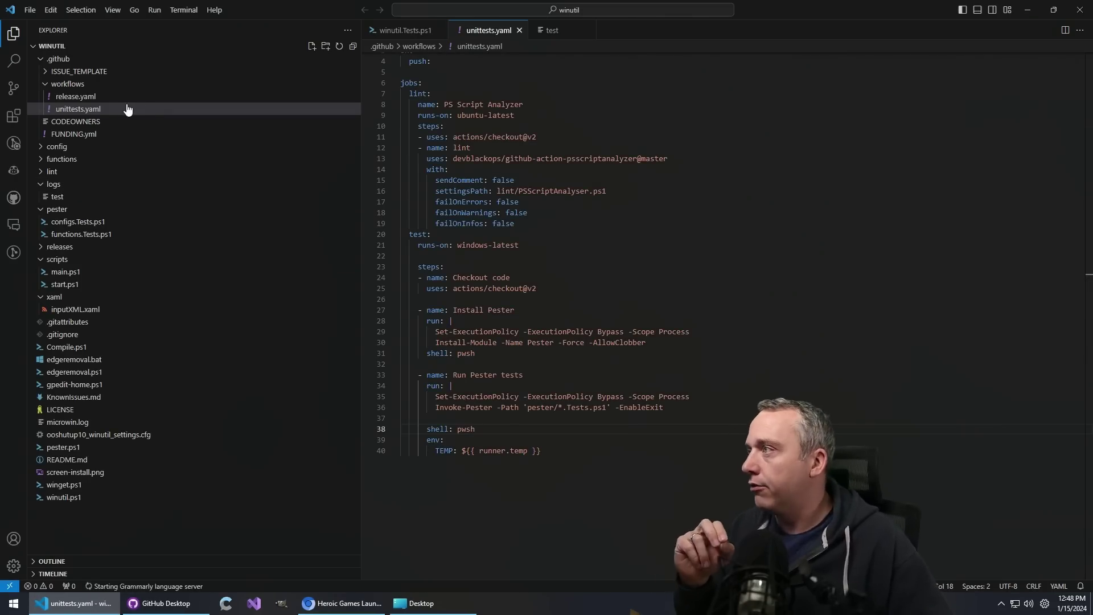
- Open config/applications.json, dismiss the Copilot Labs and PowerShell notifications, and return to unittests.yaml
{"action": "left_click", "coordinate": [57, 146]}
{"action": "left_click", "coordinate": [78, 159]}
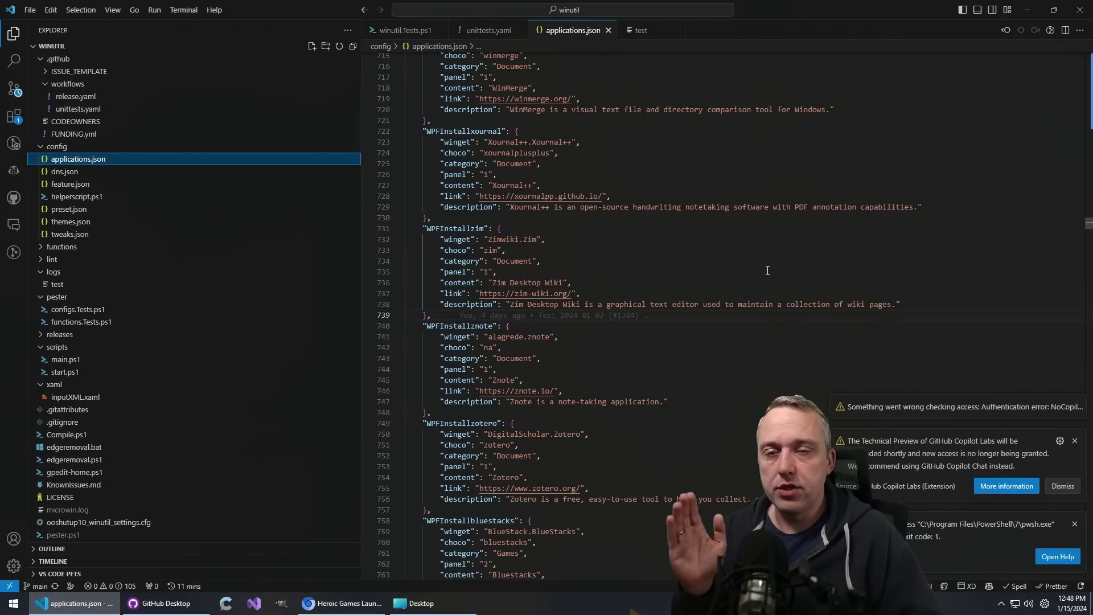
{"action": "left_click", "coordinate": [1075, 441]}
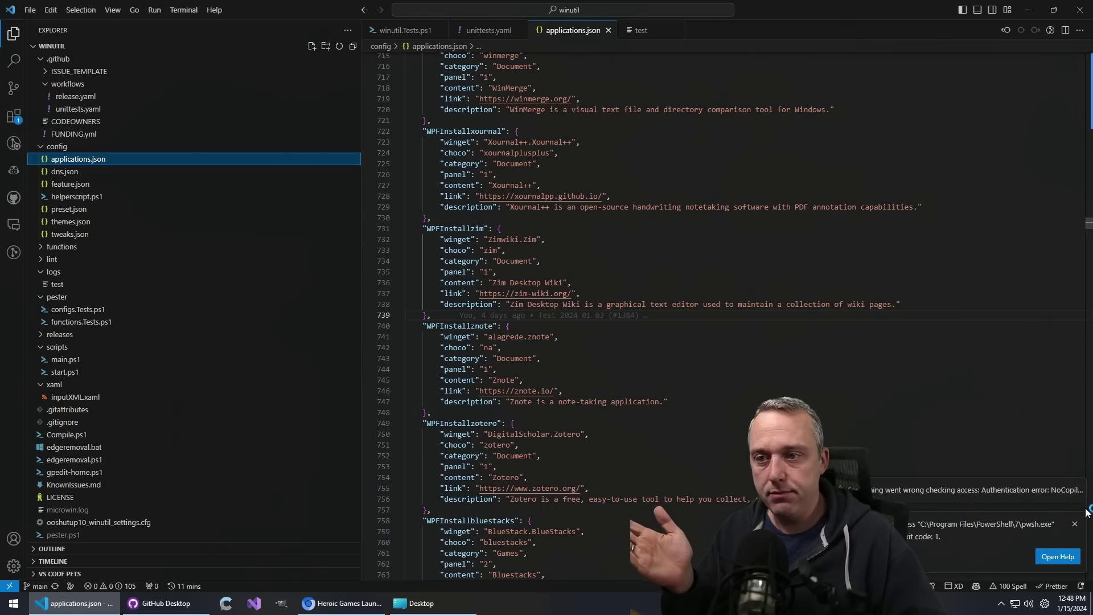
{"action": "left_click", "coordinate": [1075, 523]}
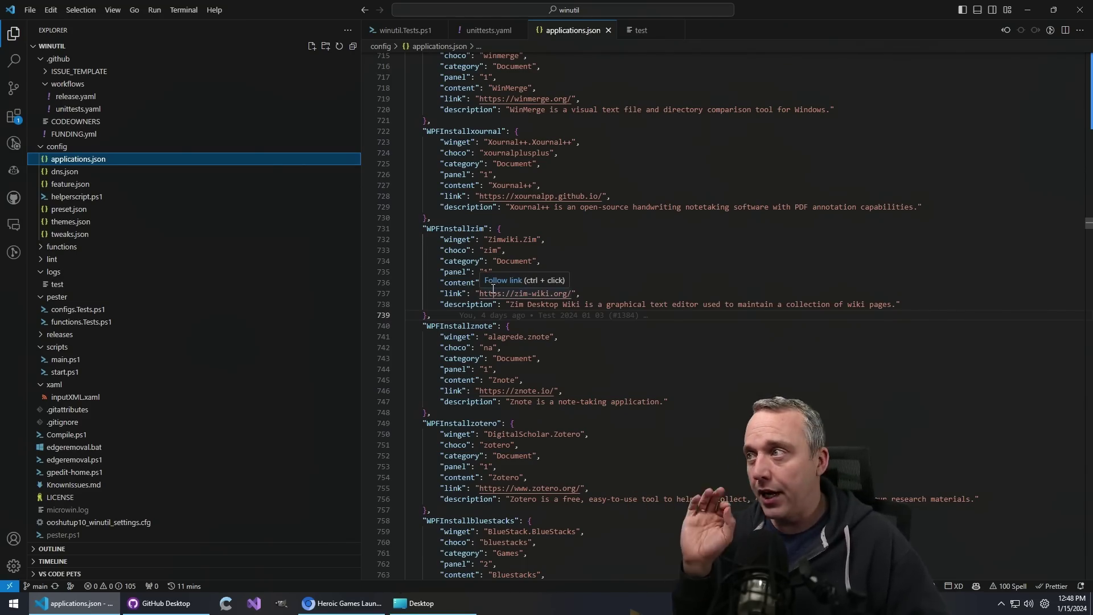
{"action": "left_click", "coordinate": [100, 110]}
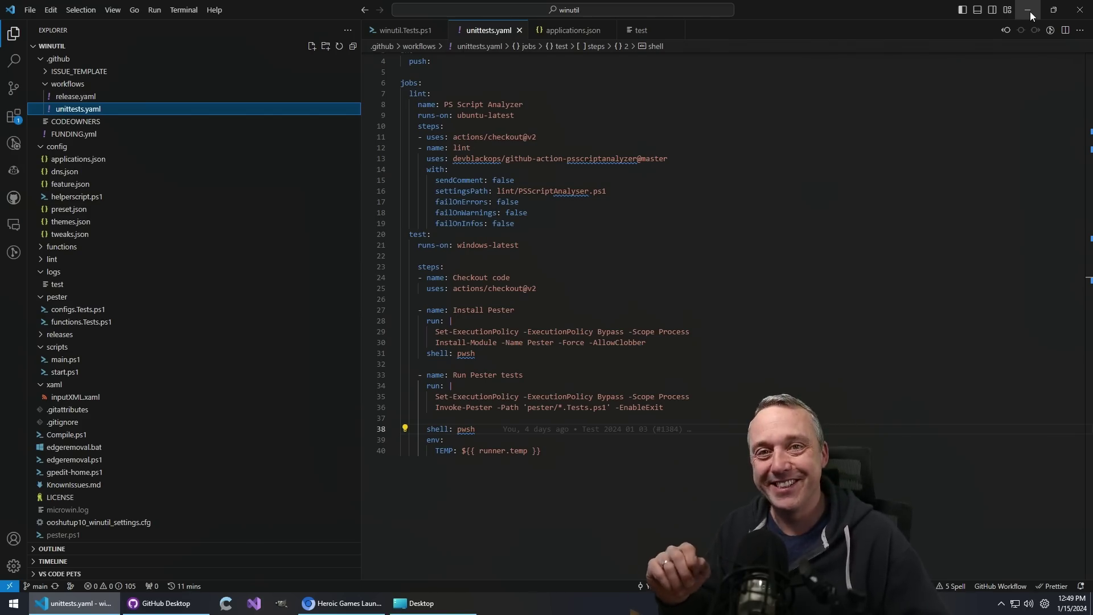
{"action": "left_click", "coordinate": [1030, 11]}
- Minimize GitHub Desktop to reveal the author's GitHub profile in Chrome
{"action": "left_click", "coordinate": [1031, 12]}
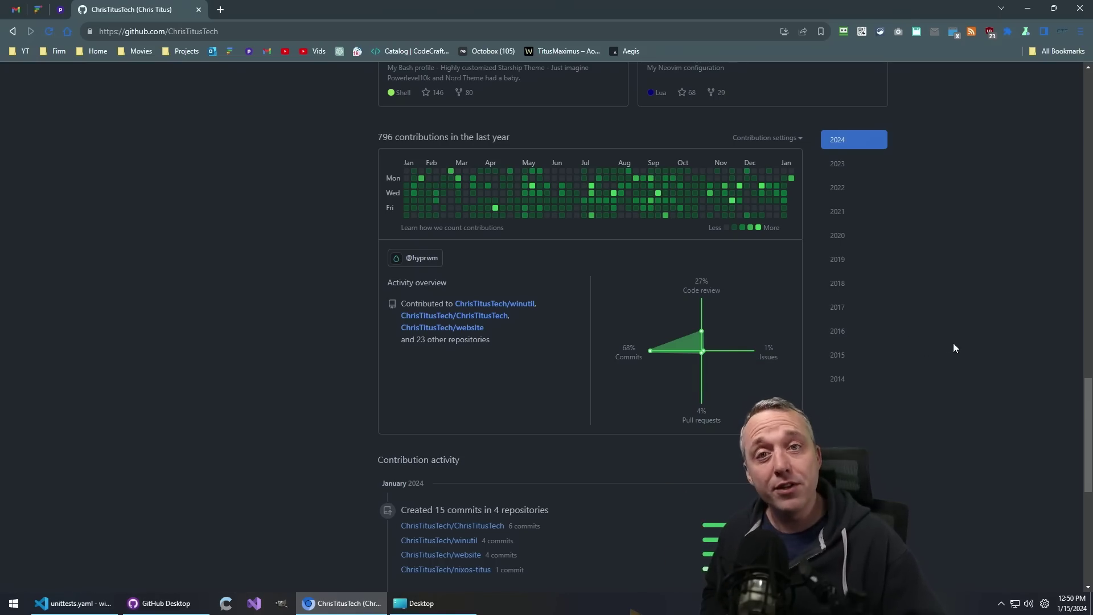
- Open the winutil repository and scroll its README down to the Support and Tutorial sections
{"action": "left_click", "coordinate": [510, 307]}
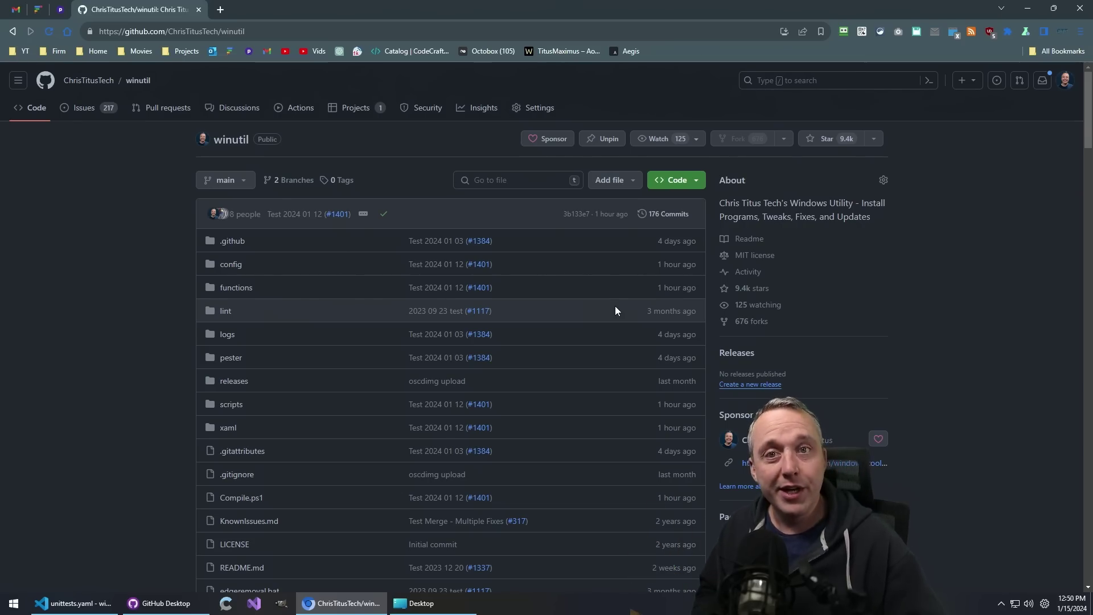
{"action": "scroll", "coordinate": [615, 306], "scroll_direction": "down", "scroll_amount": 15}
{"action": "scroll", "coordinate": [654, 302], "scroll_direction": "down", "scroll_amount": 8}
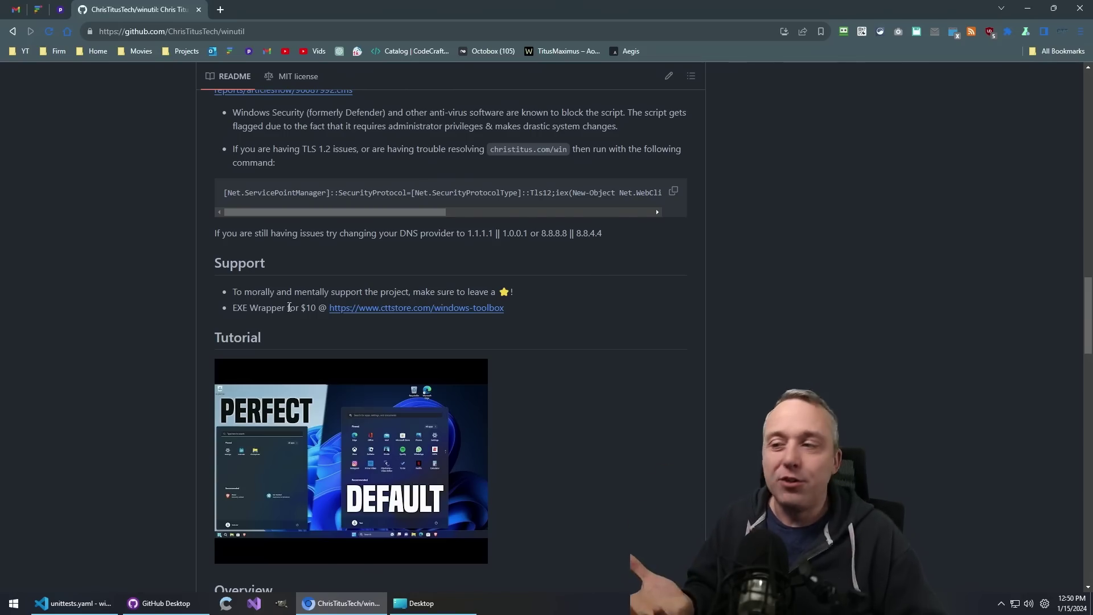
- From an admin Terminal, run irm christitus.com/win | iex and go to WinUtil's Tweaks page
{"action": "right_click", "coordinate": [12, 605]}
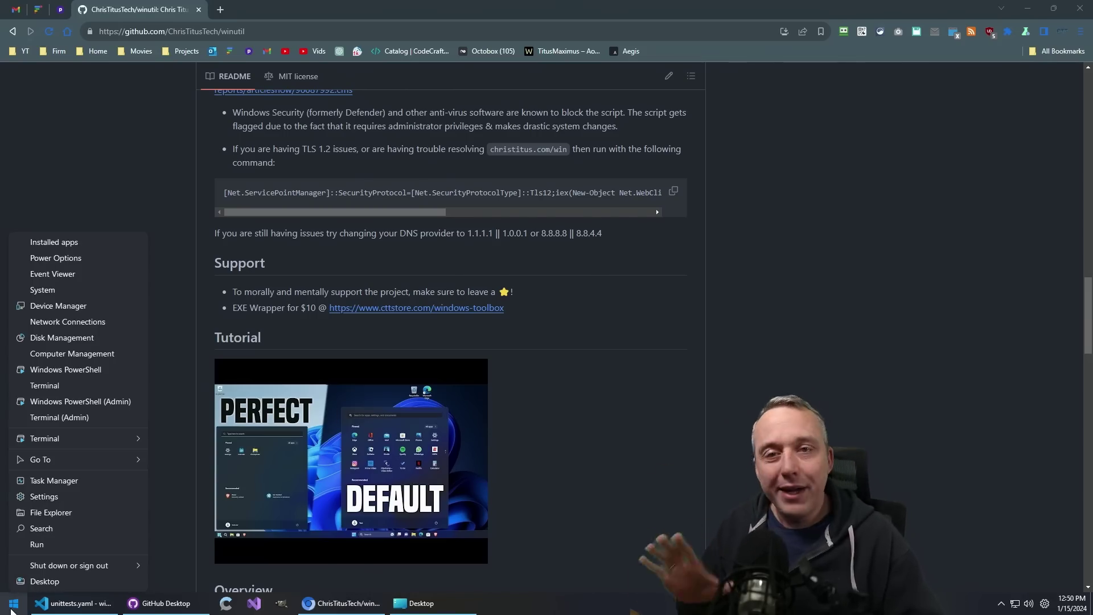
{"action": "left_click", "coordinate": [57, 419]}
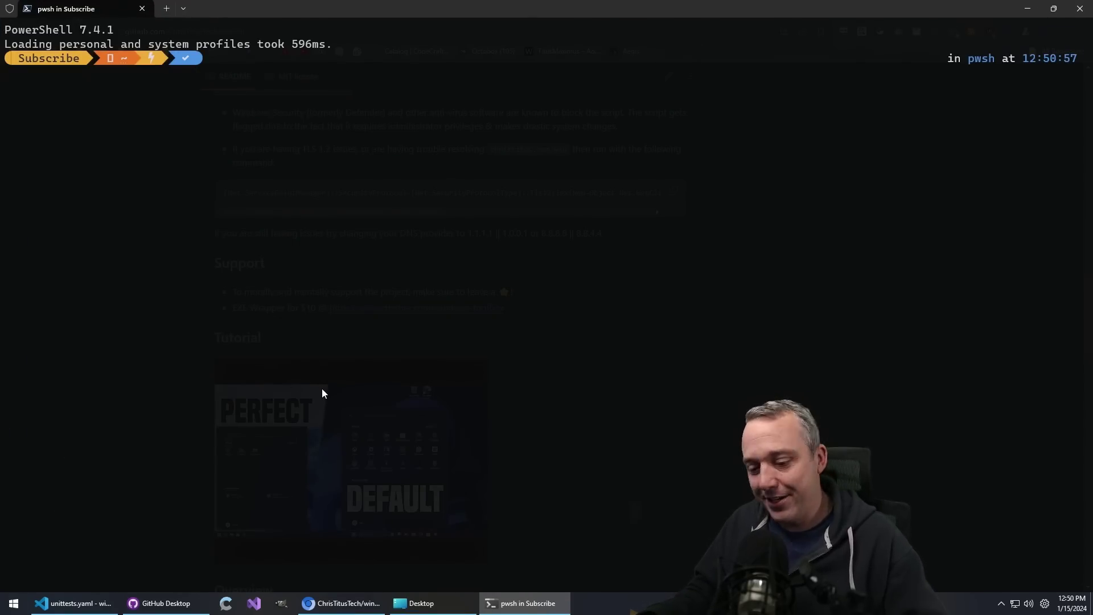
{"action": "type", "text": "u"}
{"action": "key", "text": "BackSpace"}
{"action": "type", "text": "i"}
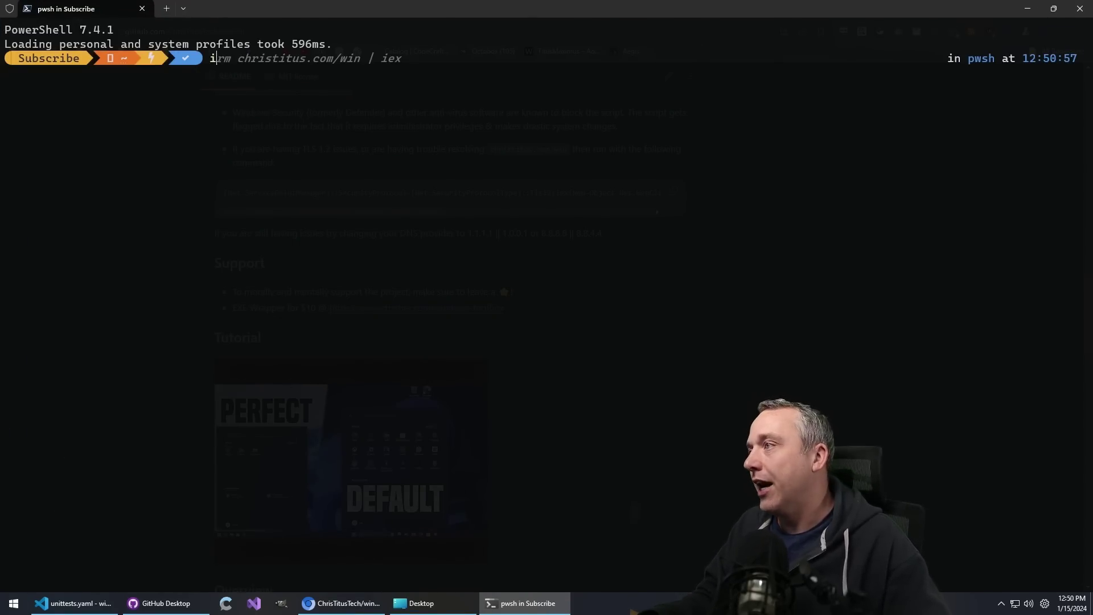
{"action": "type", "text": "rm"}
{"action": "key", "text": "Right"}
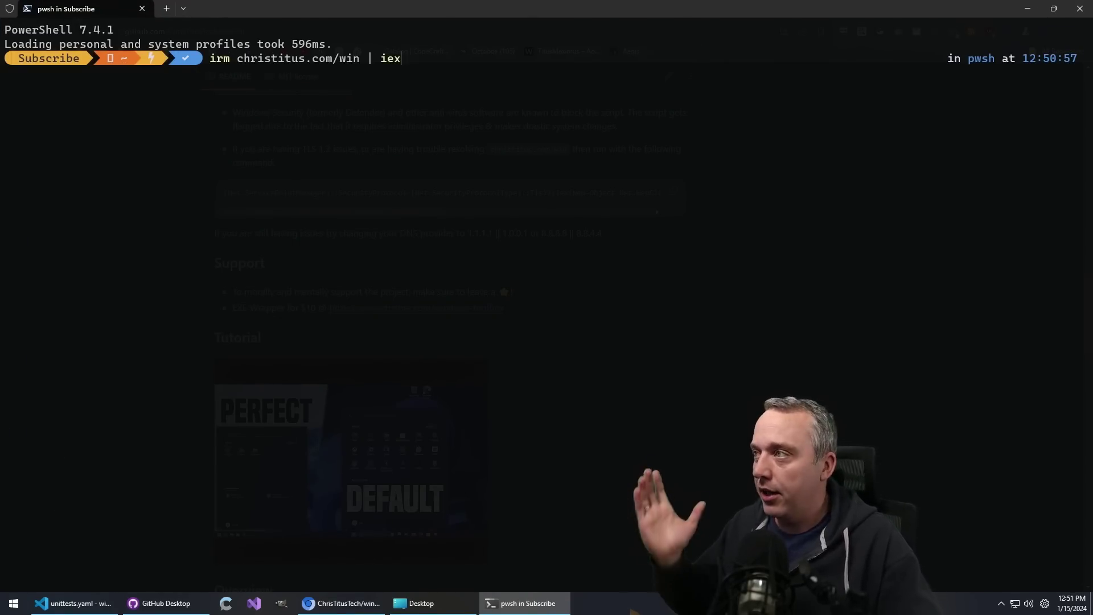
{"action": "key", "text": "Return"}
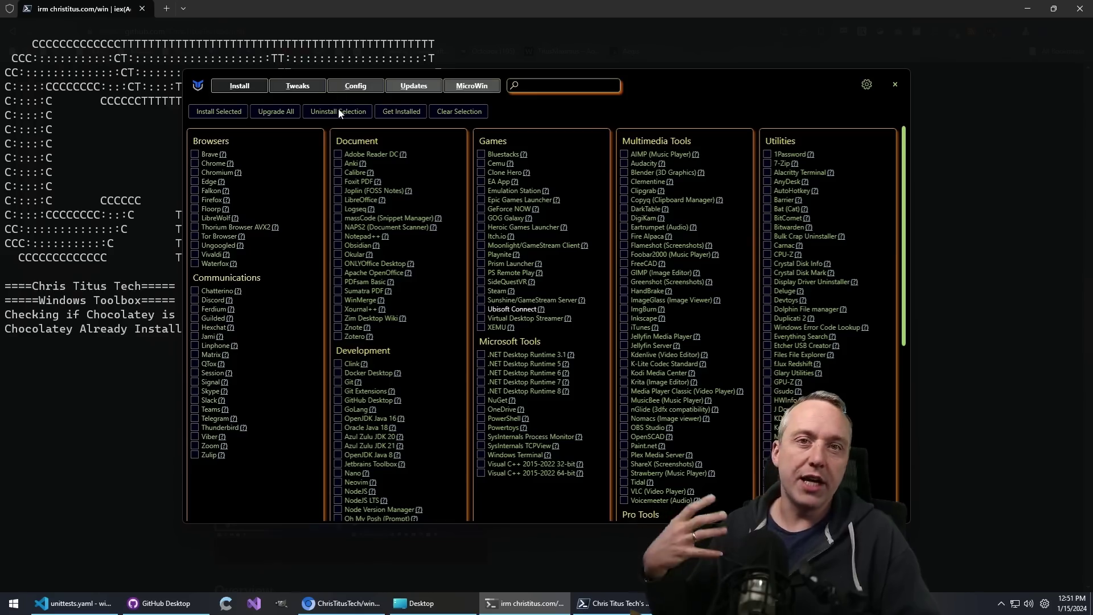
{"action": "left_click", "coordinate": [294, 90]}
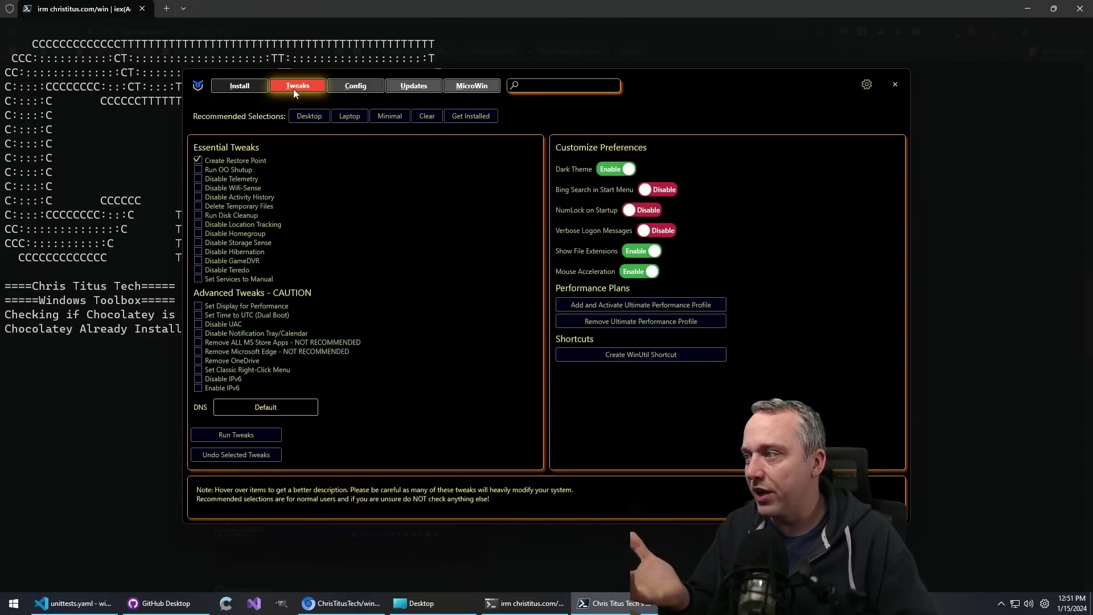
- Save a WinUtil.lnk shortcut to the desktop, then close WinUtil and its terminal window
{"action": "left_click", "coordinate": [666, 356]}
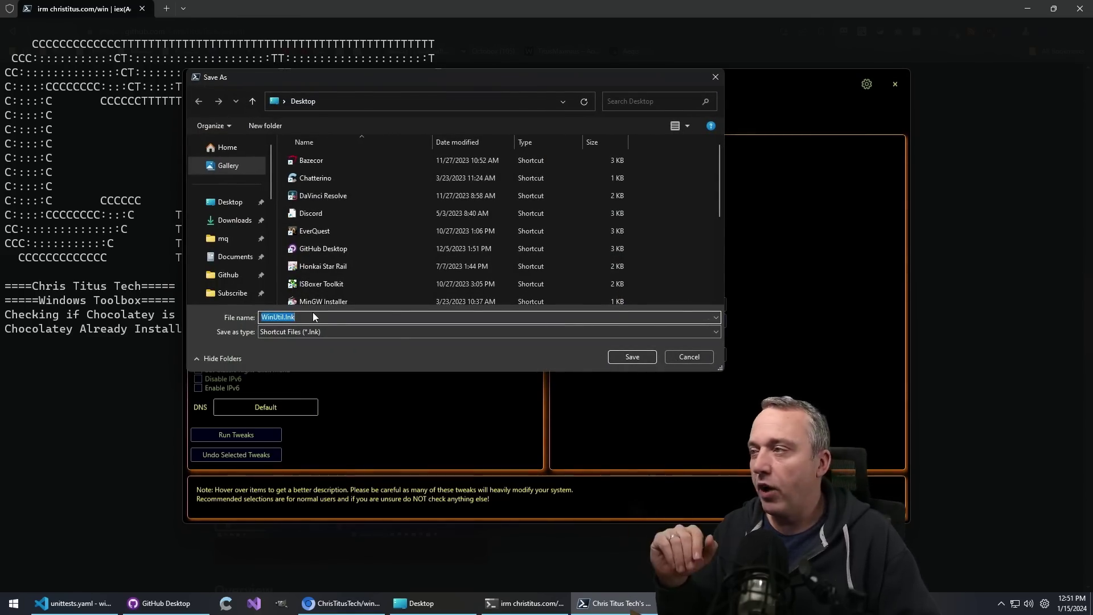
{"action": "left_click", "coordinate": [699, 355]}
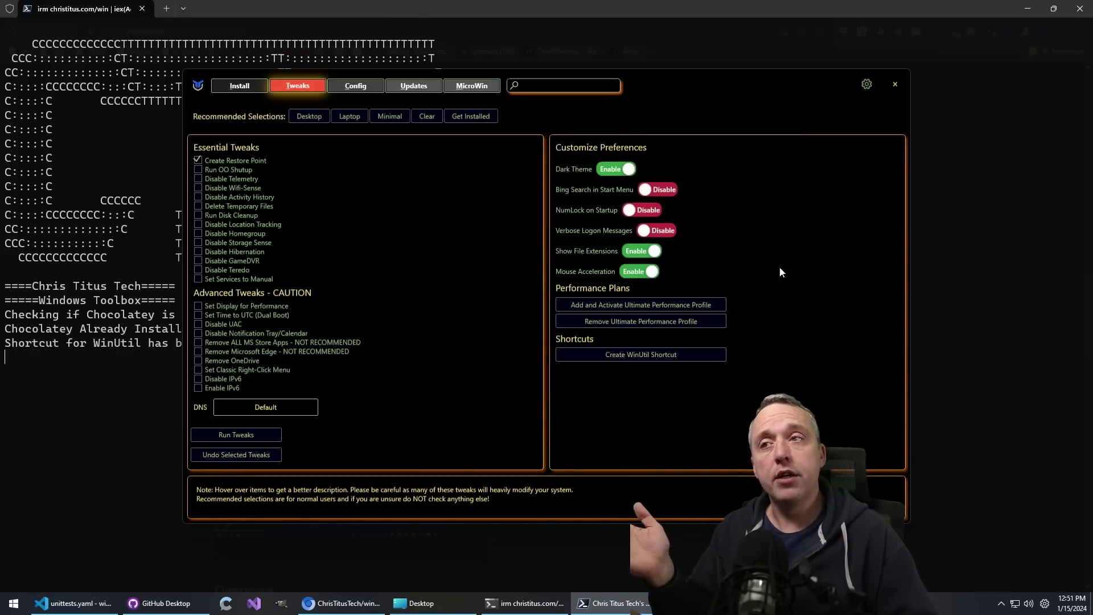
{"action": "left_click", "coordinate": [895, 85]}
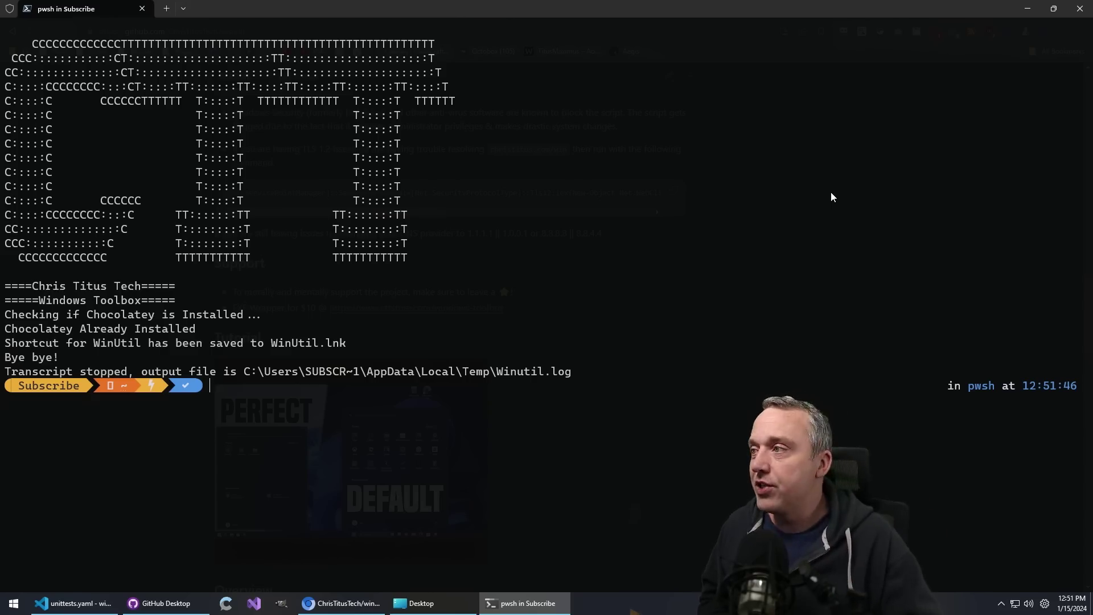
{"action": "left_click", "coordinate": [1078, 13]}
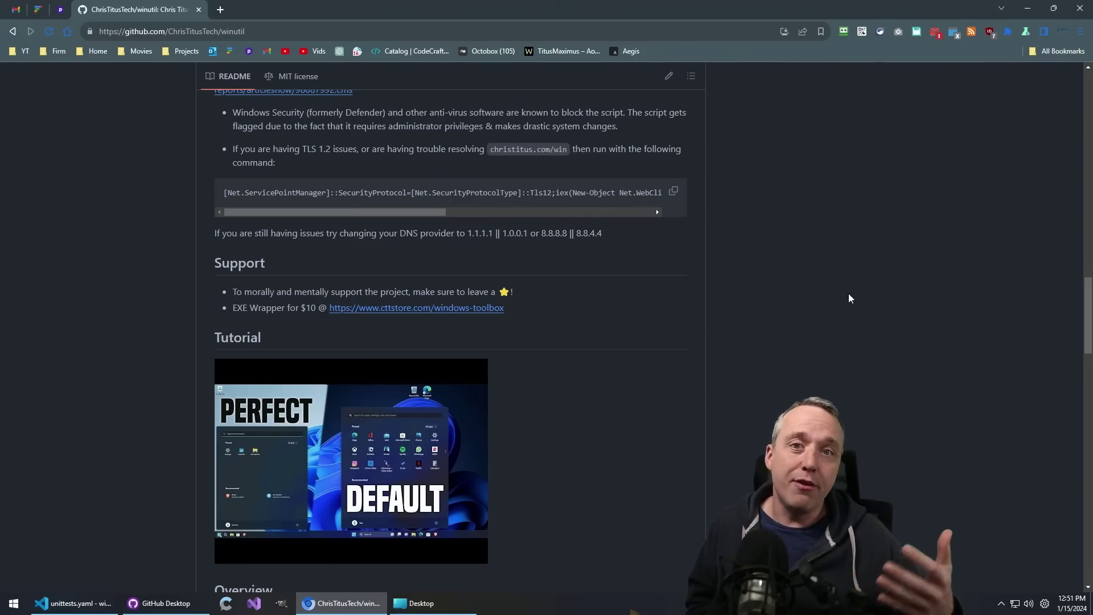